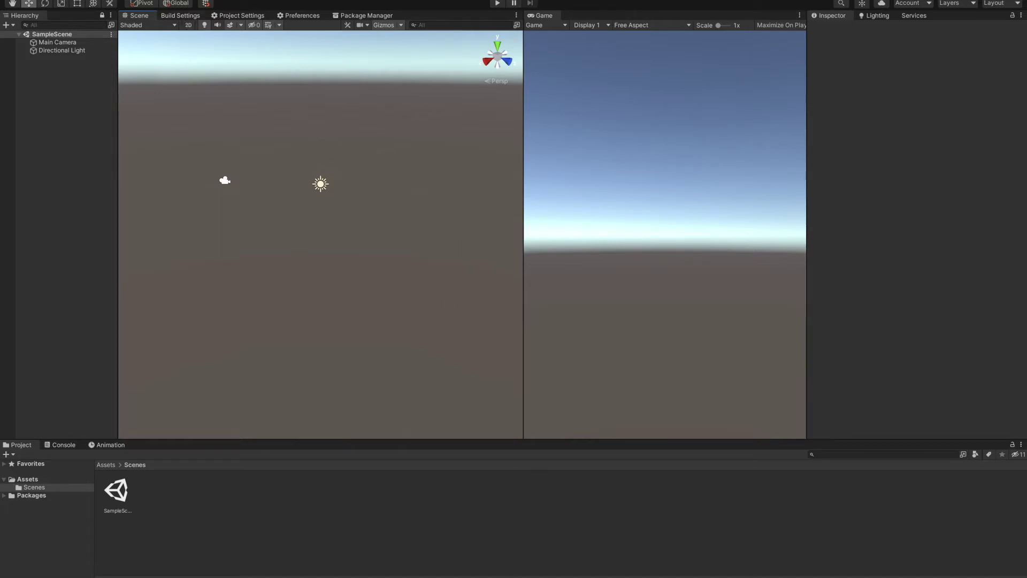
- Open Build Settings and switch the active build platform to iOS
{"action": "left_click", "coordinate": [69, 106]}
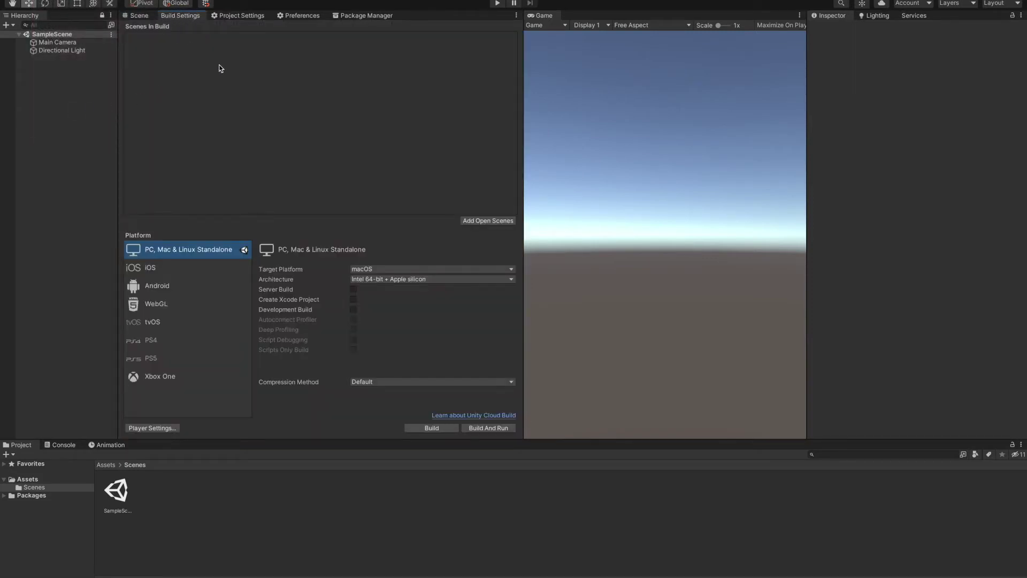
{"action": "left_click", "coordinate": [162, 272]}
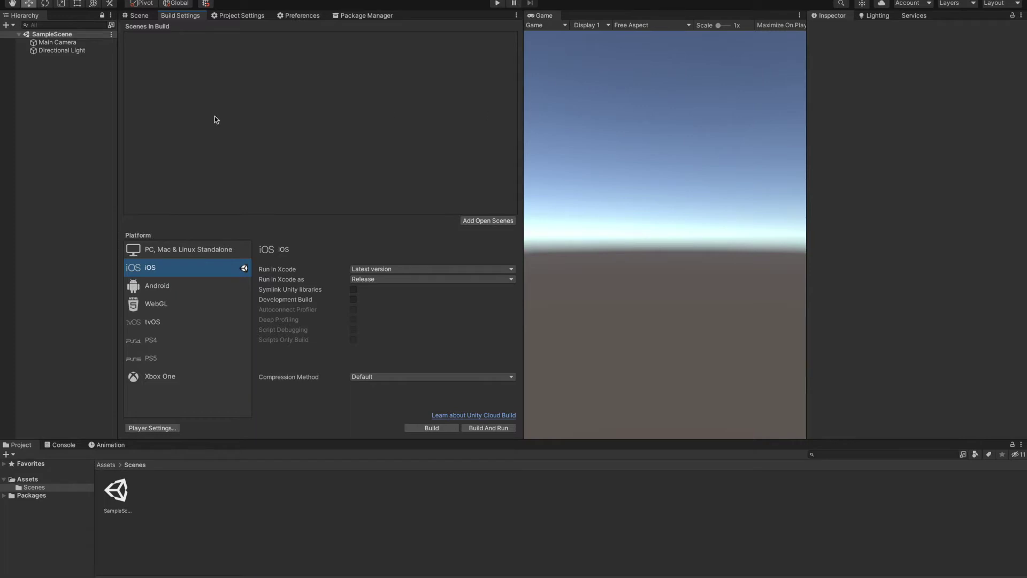
- Try the Game view's iPhone X/XS 2436x1125 Landscape and Portrait aspects, ending on Portrait
{"action": "left_click", "coordinate": [658, 24]}
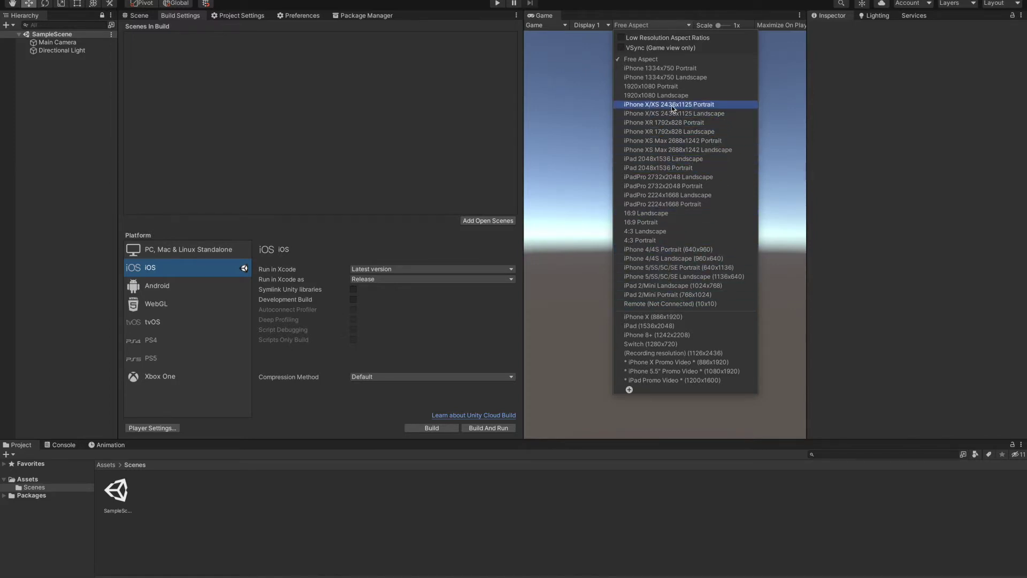
{"action": "left_click", "coordinate": [672, 105]}
{"action": "left_click", "coordinate": [645, 27]}
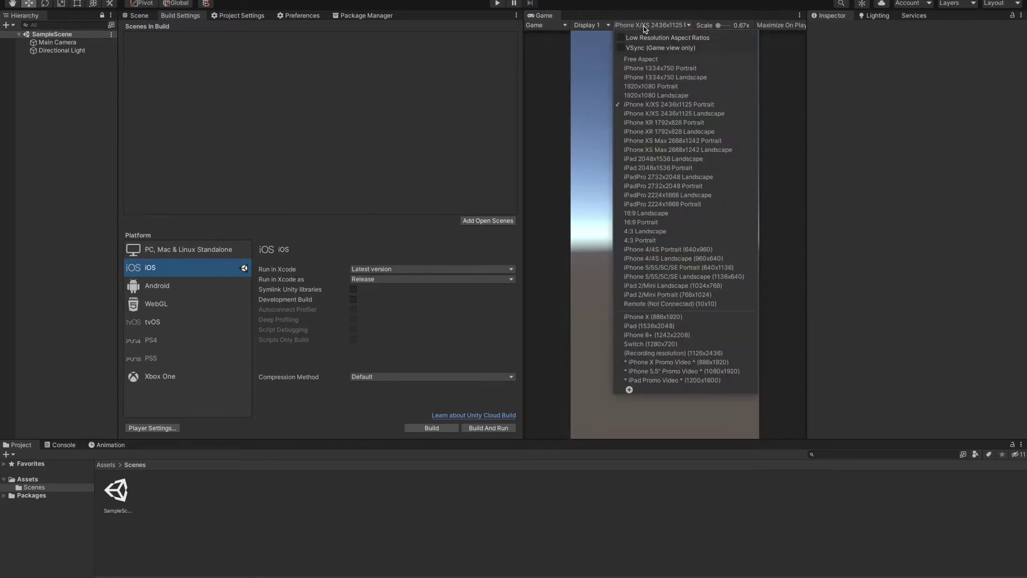
{"action": "left_click", "coordinate": [652, 115]}
{"action": "left_click", "coordinate": [645, 27]}
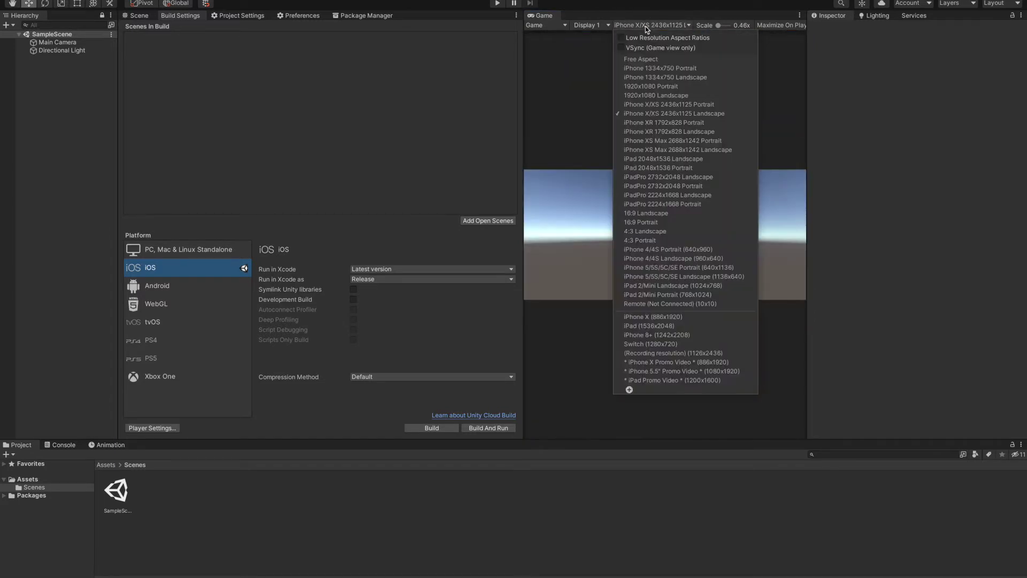
{"action": "left_click", "coordinate": [652, 105]}
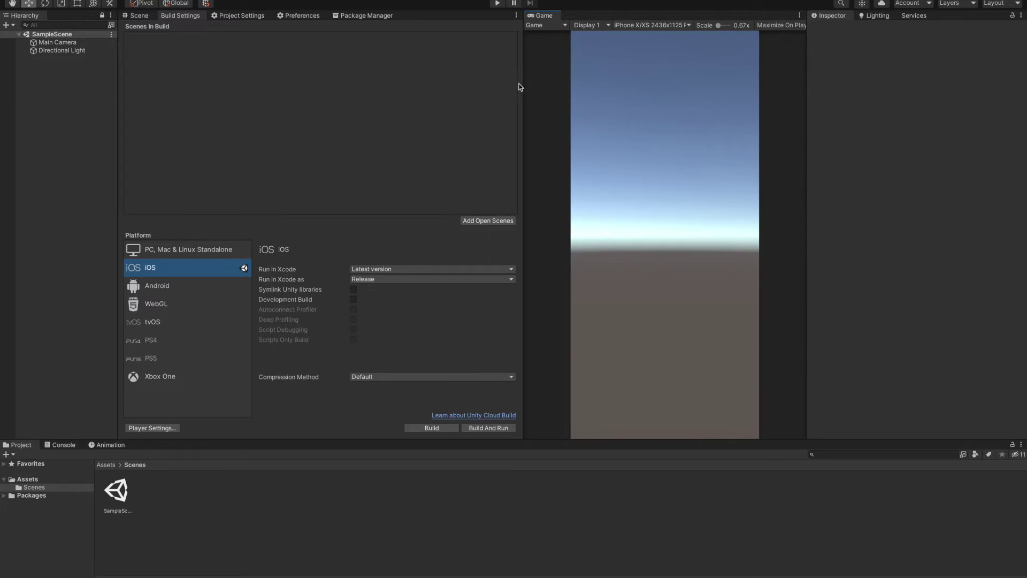
{"action": "left_click_drag", "start_coordinate": [522, 87], "coordinate": [527, 88]}
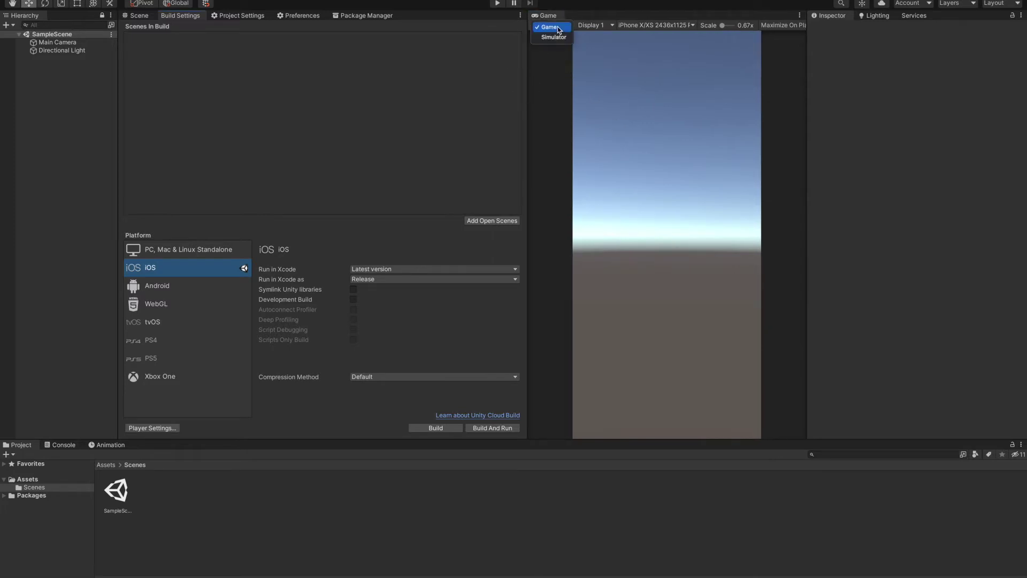
- Switch the Game view to Simulator and try the Samsung Galaxy Note10 and Note9
{"action": "left_click", "coordinate": [556, 36]}
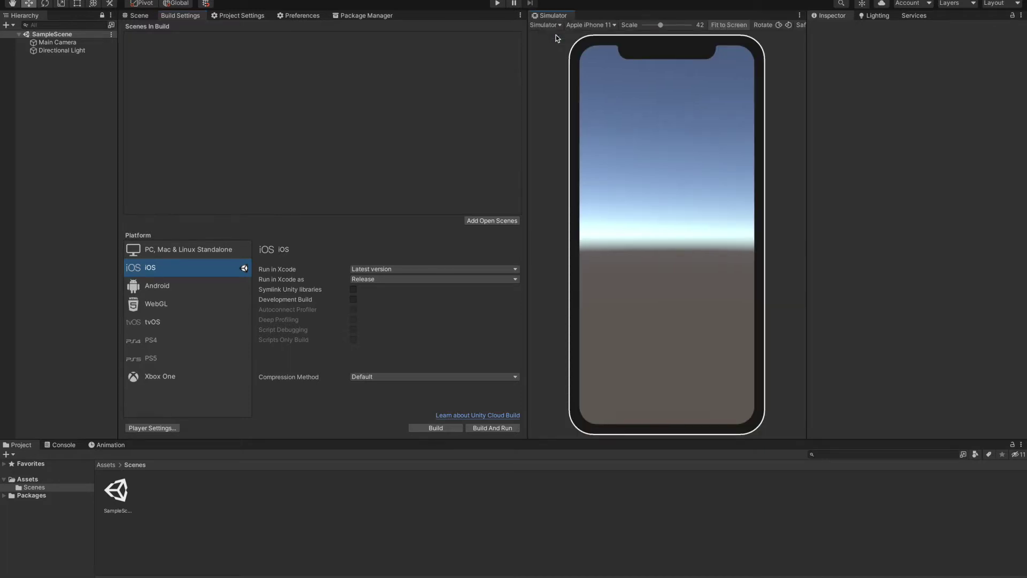
{"action": "left_click", "coordinate": [596, 30]}
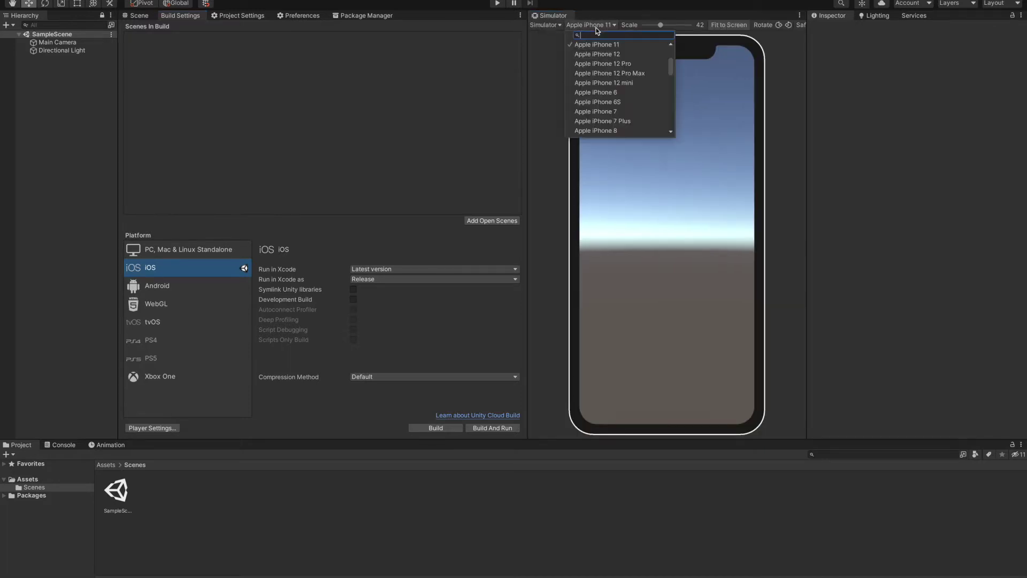
{"action": "scroll", "coordinate": [619, 100], "scroll_direction": "down", "scroll_amount": 3}
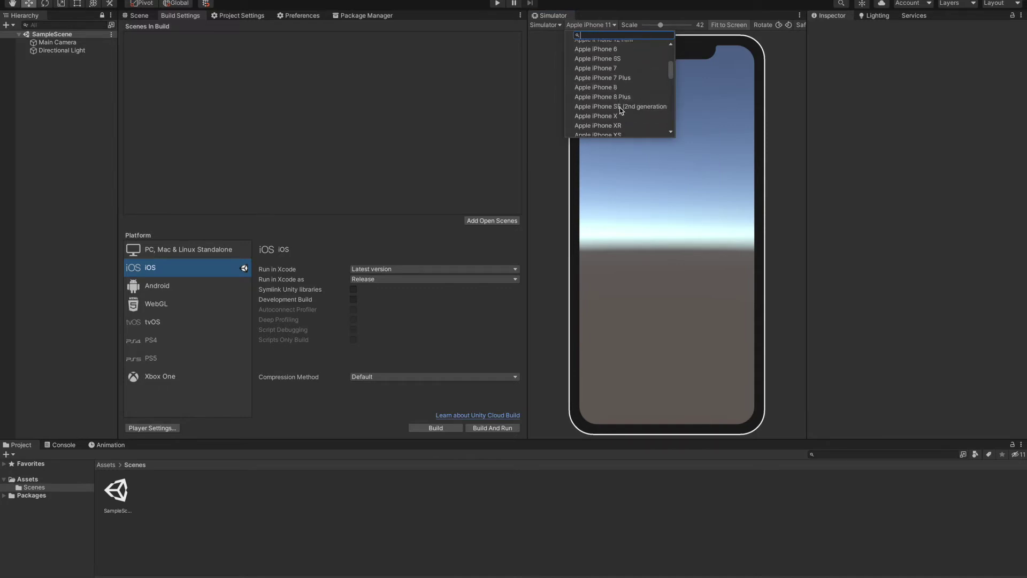
{"action": "scroll", "coordinate": [619, 107], "scroll_direction": "down", "scroll_amount": 4}
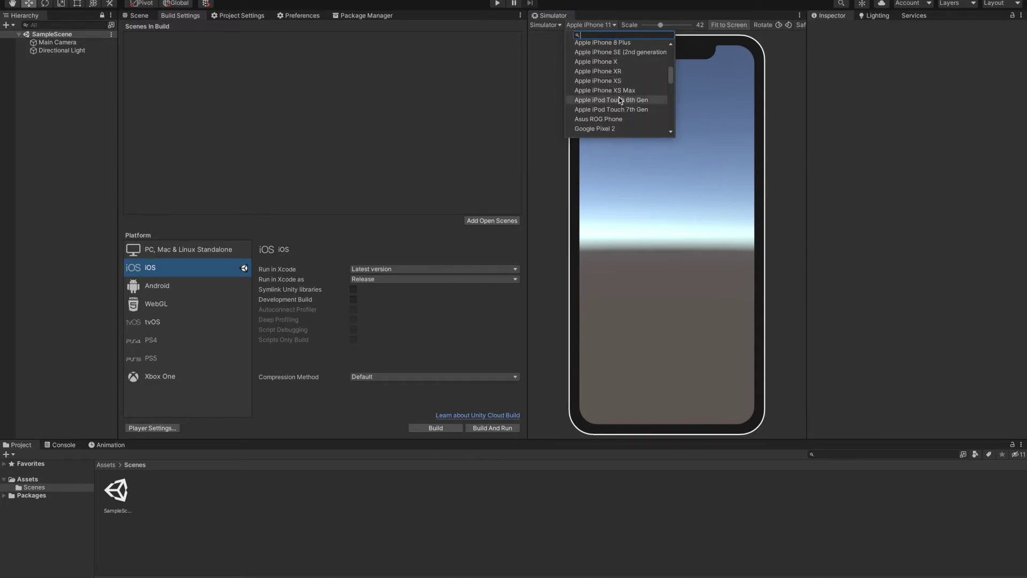
{"action": "scroll", "coordinate": [618, 97], "scroll_direction": "up", "scroll_amount": 10}
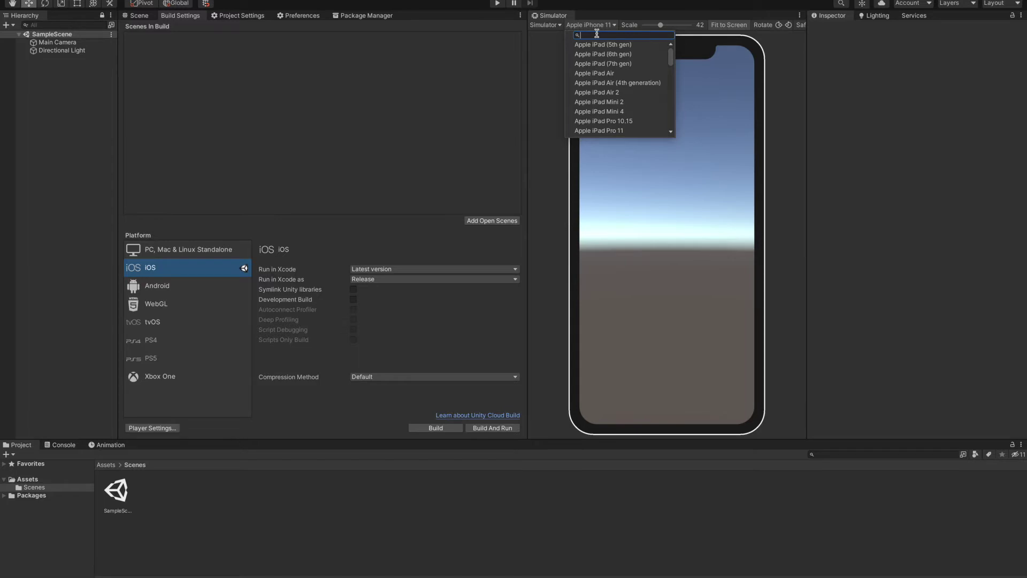
{"action": "type", "text": "samsung"}
{"action": "left_click", "coordinate": [615, 56]}
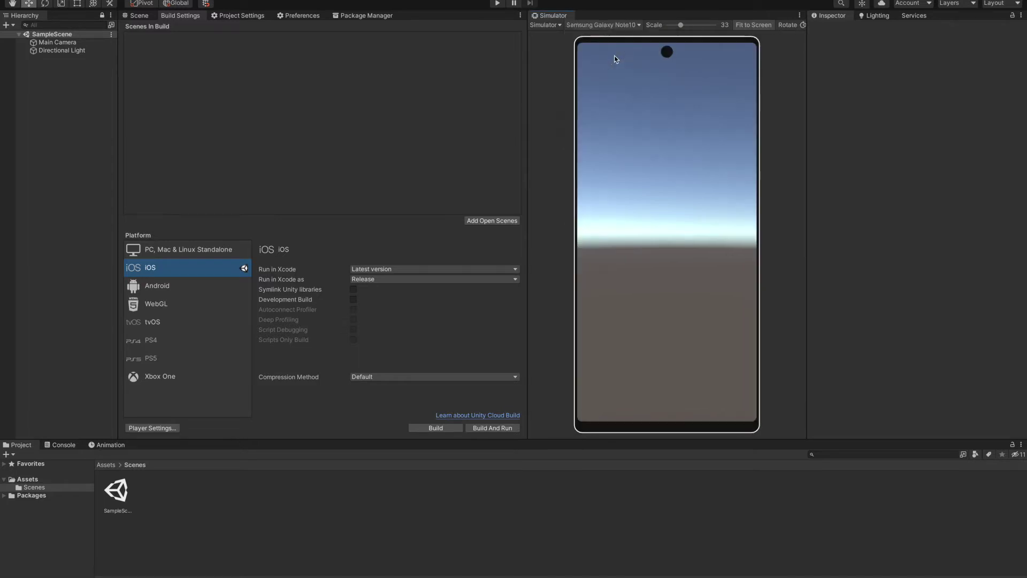
{"action": "left_click", "coordinate": [602, 25]}
{"action": "left_click", "coordinate": [606, 78]}
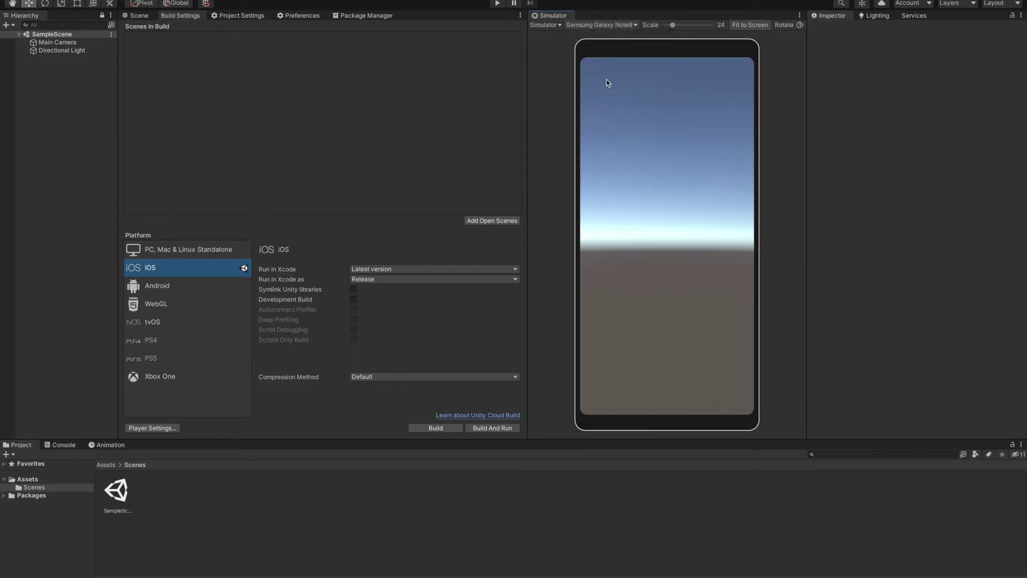
- Search the device list for 'iph' and simulate the Apple iPhone 11
{"action": "left_click", "coordinate": [603, 25]}
{"action": "type", "text": "iphone"}
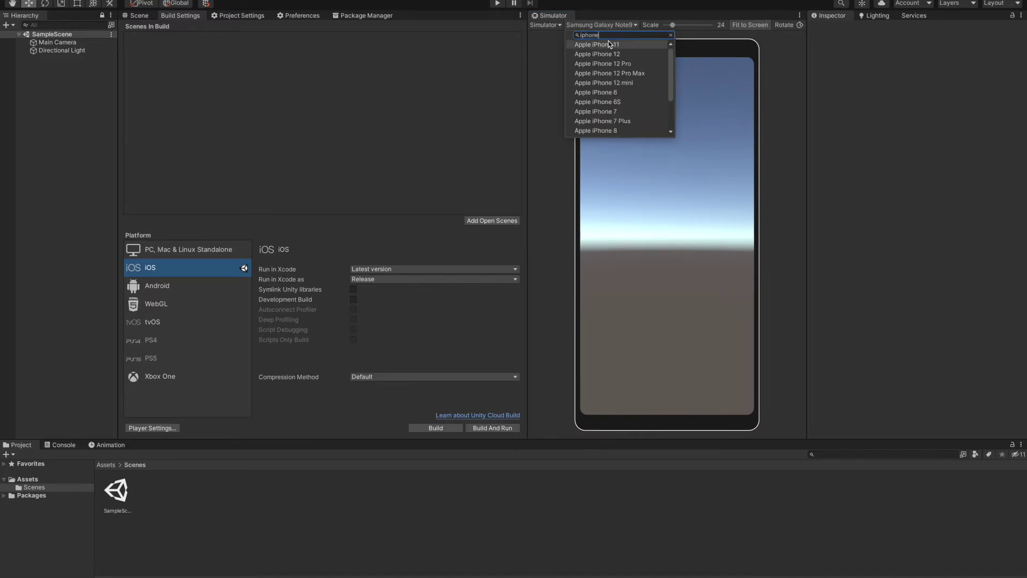
{"action": "left_click", "coordinate": [608, 43]}
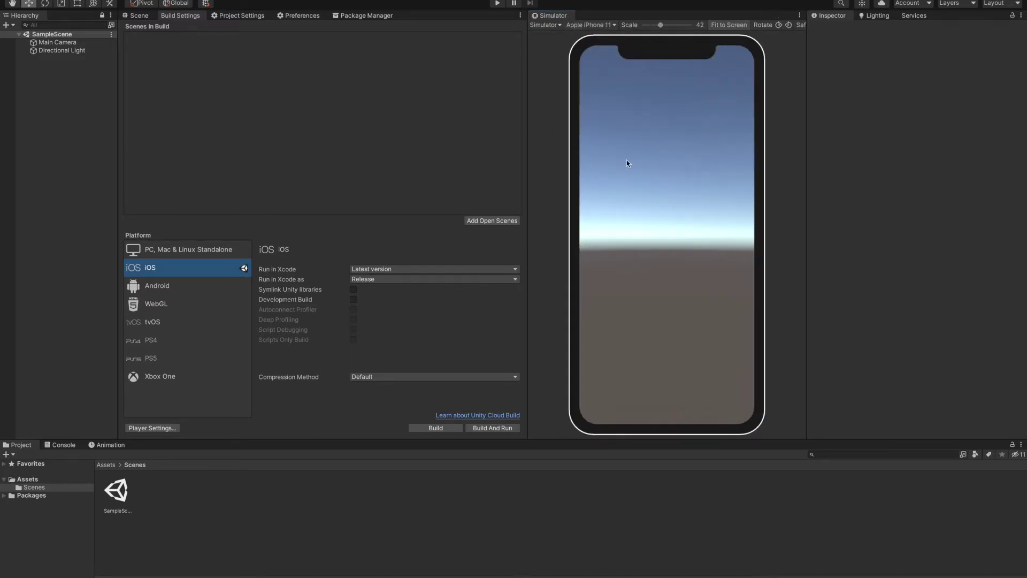
- Back in the Scene view, add a Cube to the Hierarchy
{"action": "left_click", "coordinate": [138, 17]}
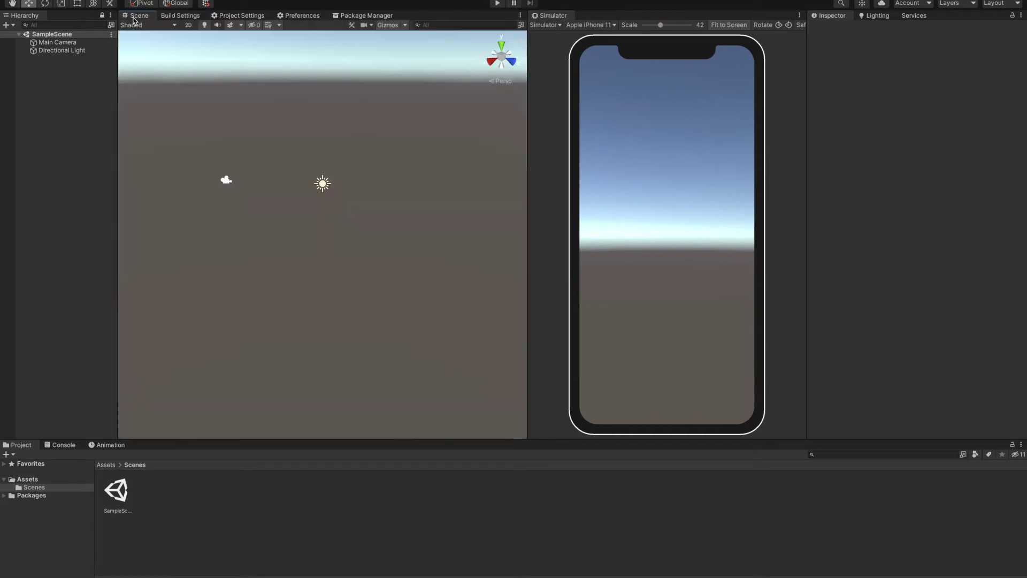
{"action": "right_click", "coordinate": [175, 499]}
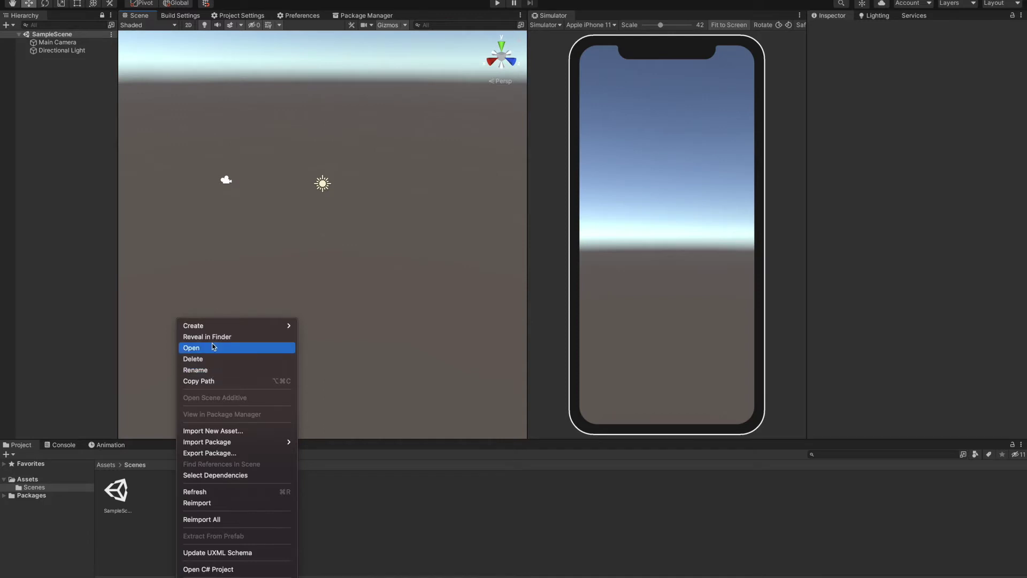
{"action": "mouse_move", "coordinate": [240, 323]}
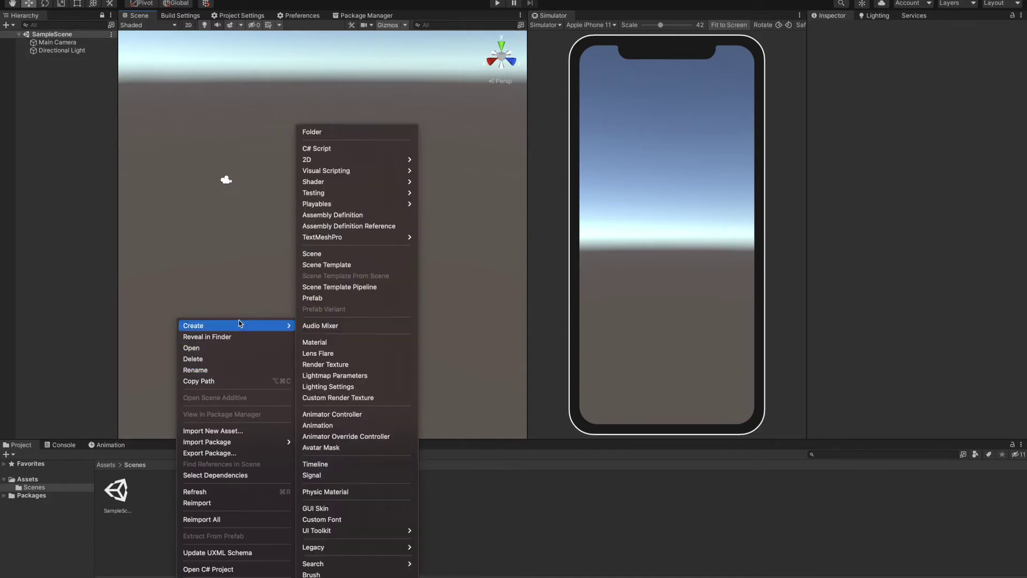
{"action": "mouse_move", "coordinate": [368, 207]}
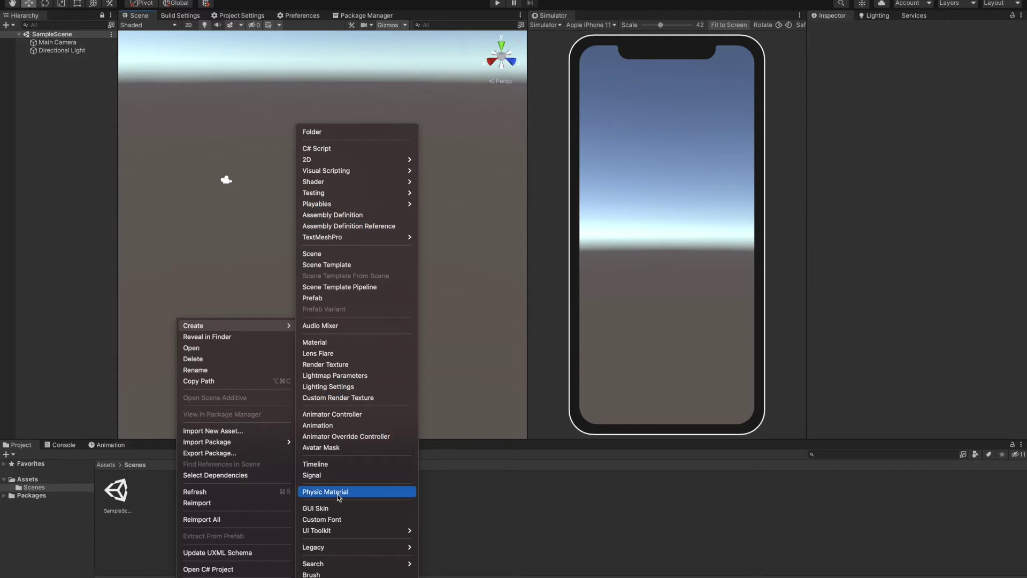
{"action": "left_click", "coordinate": [41, 167]}
{"action": "right_click", "coordinate": [47, 66]}
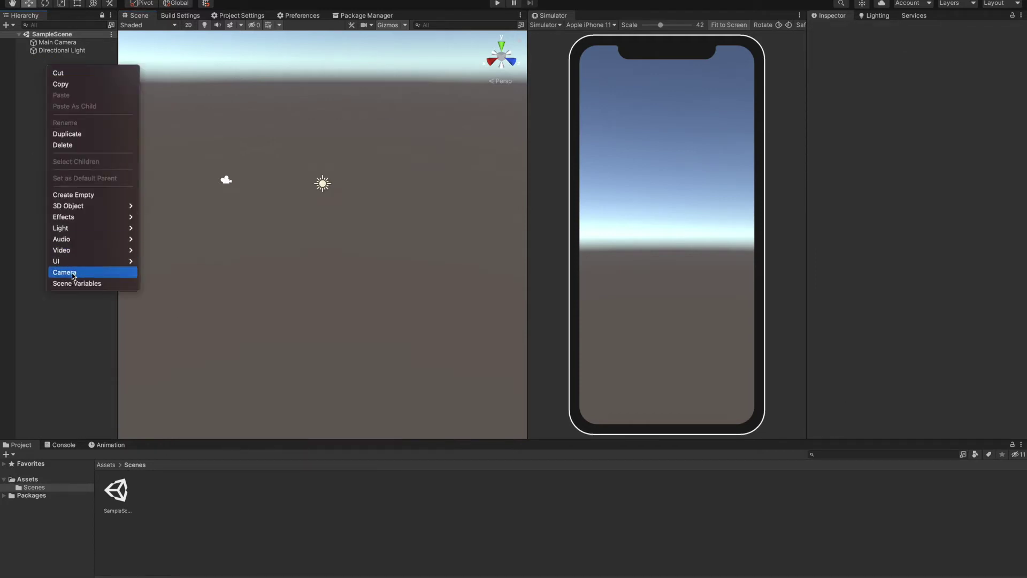
{"action": "key", "text": "Escape"}
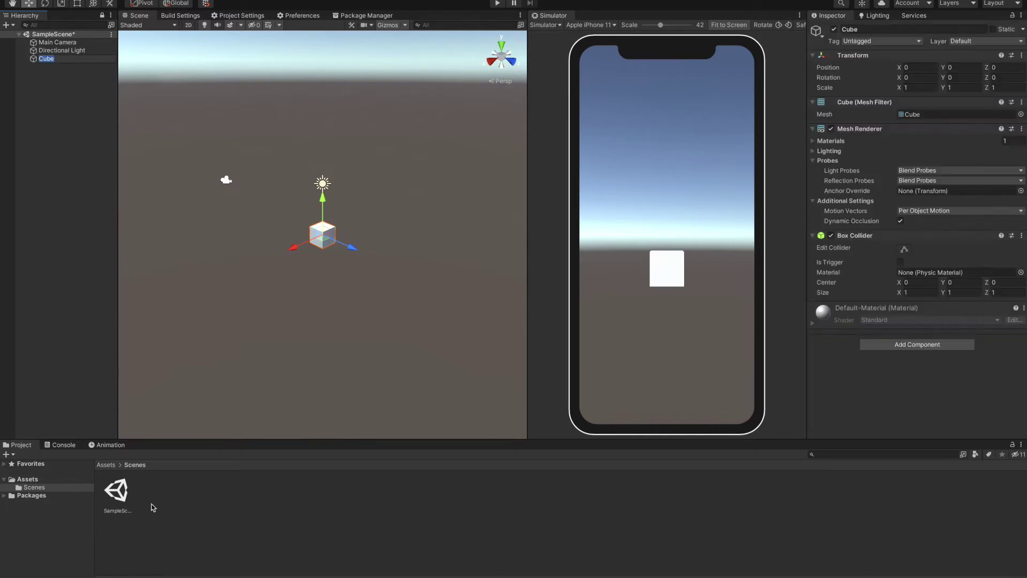
{"action": "left_click", "coordinate": [188, 518]}
- Nudge the cube back along Z and slightly up along Y with the move tool
{"action": "left_click", "coordinate": [324, 236]}
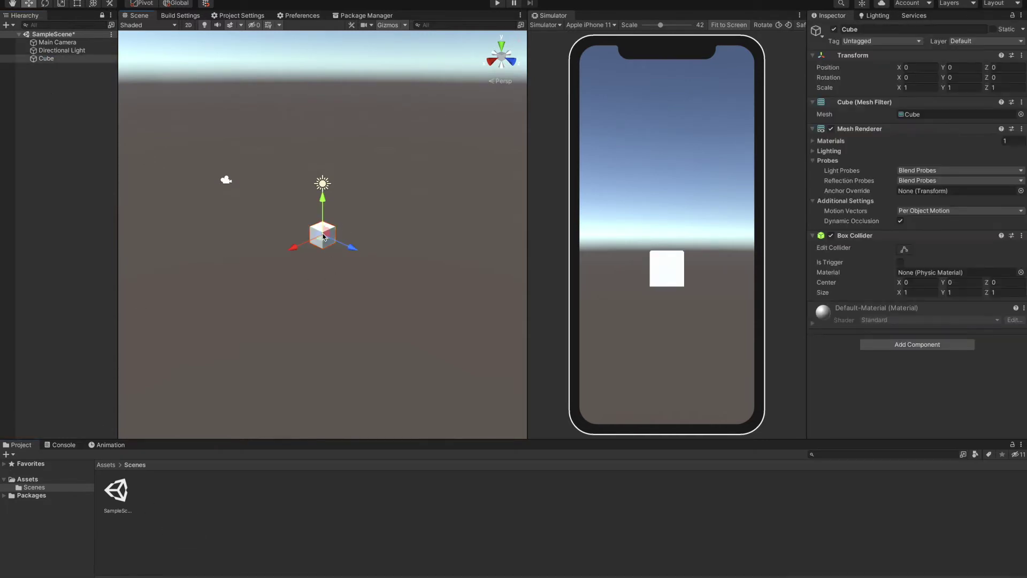
{"action": "left_click", "coordinate": [94, 3]}
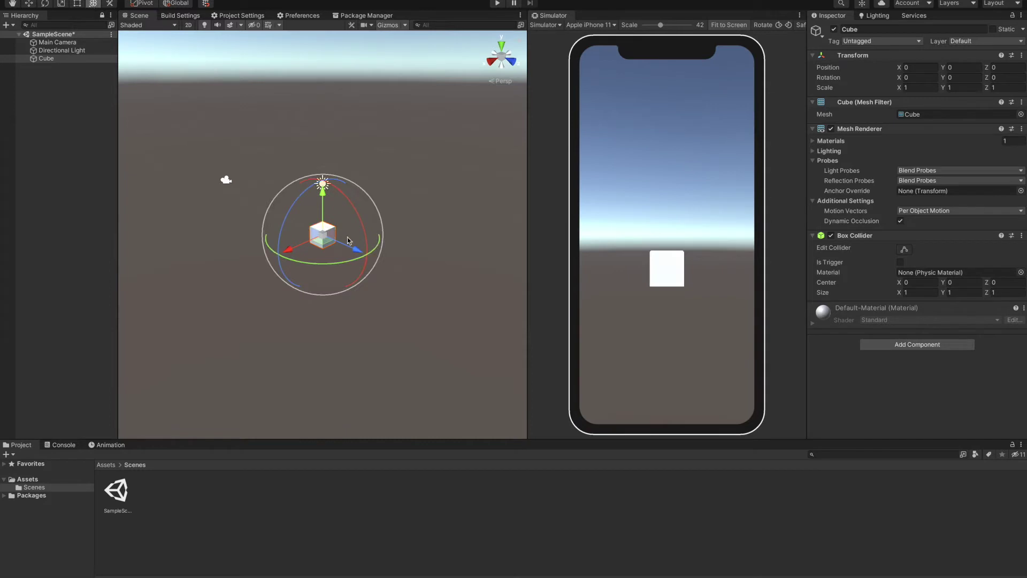
{"action": "left_click_drag", "start_coordinate": [357, 251], "coordinate": [345, 233]}
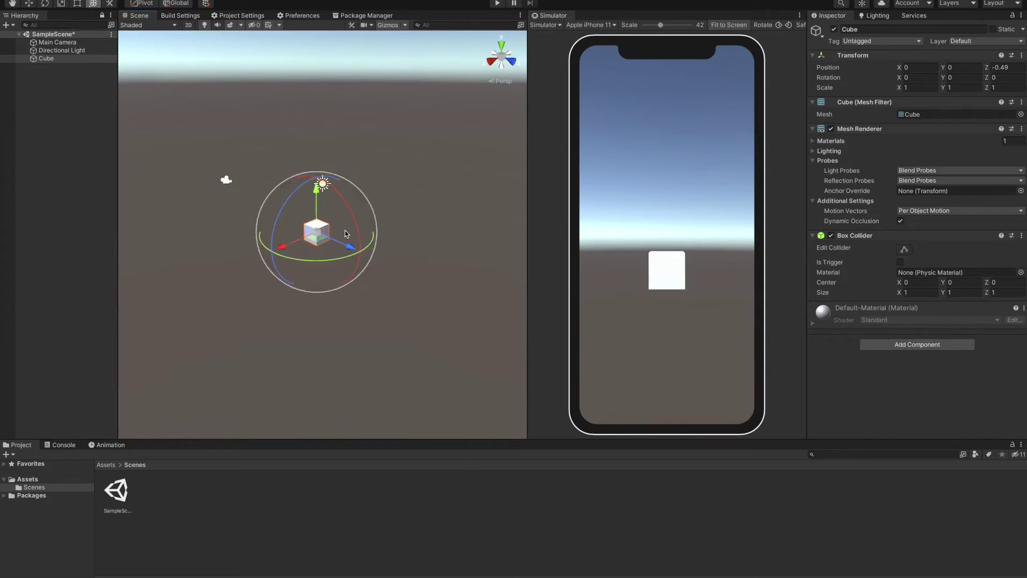
{"action": "left_click_drag", "start_coordinate": [316, 197], "coordinate": [317, 194]}
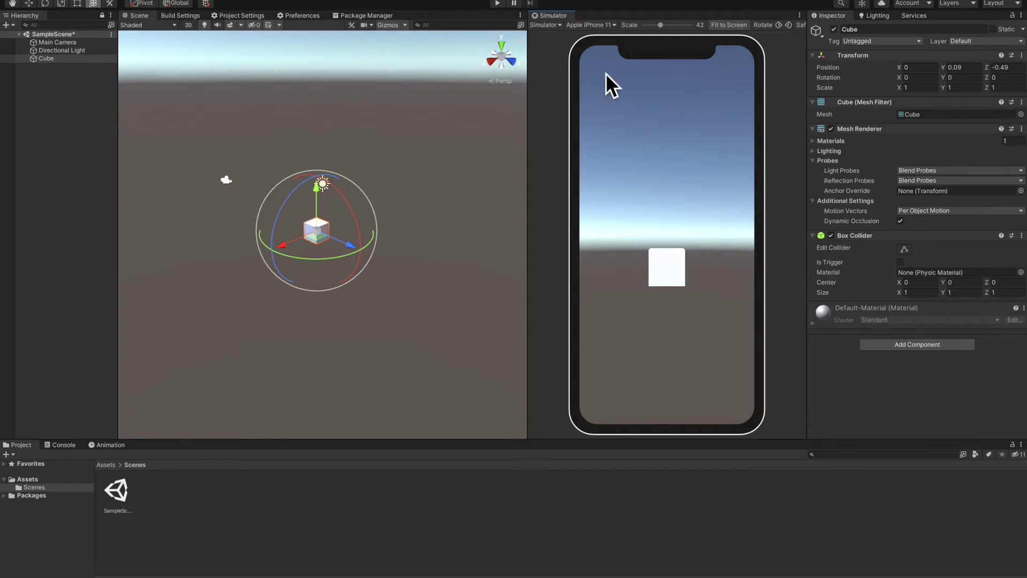
- Simulate an Apple iPad (5th gen) and shift the cube slightly along X
{"action": "left_click", "coordinate": [586, 26]}
{"action": "type", "text": "ipad"}
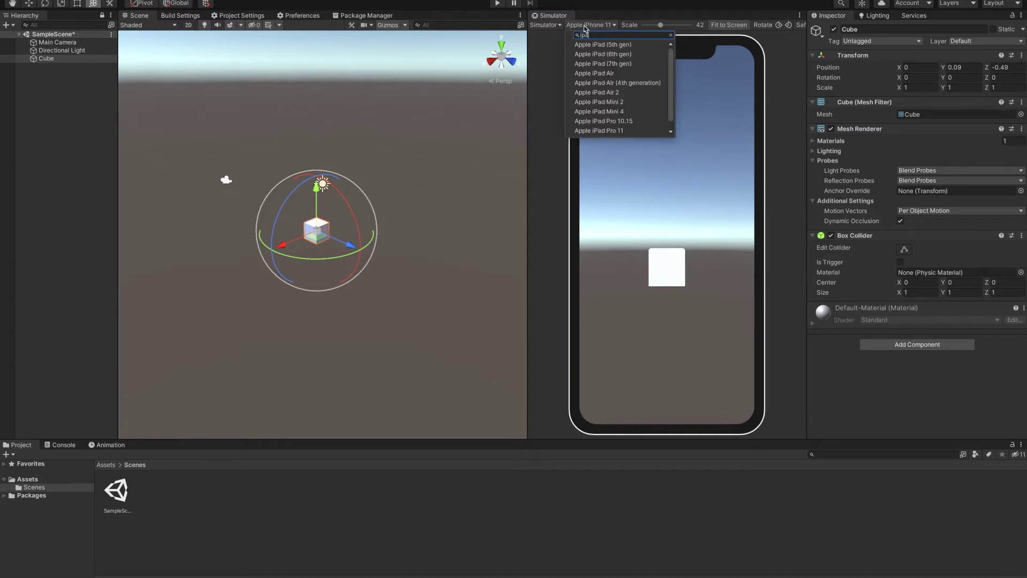
{"action": "left_click", "coordinate": [610, 45]}
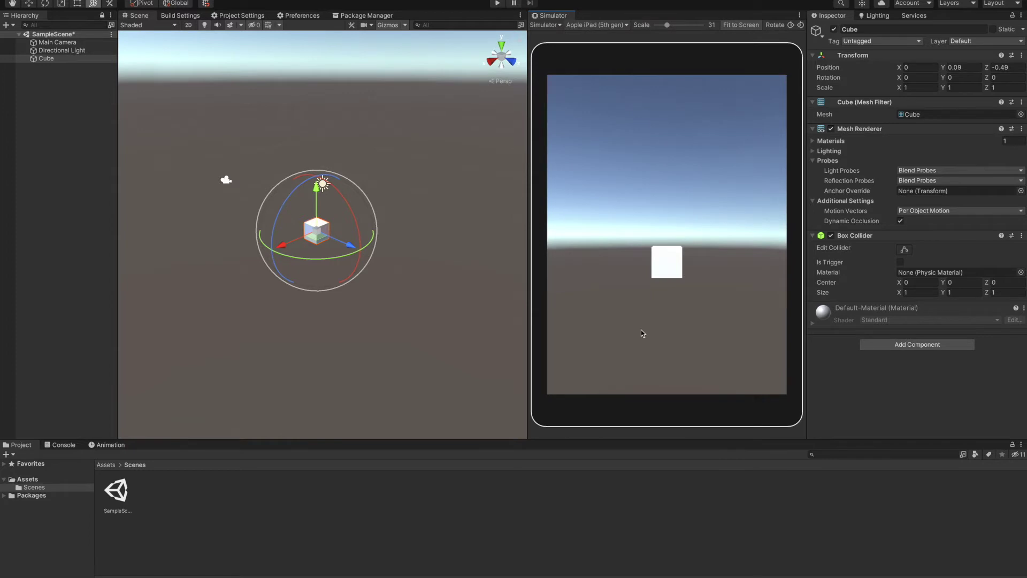
{"action": "mouse_move", "coordinate": [280, 246]}
{"action": "left_mouse_down"}
{"action": "mouse_move", "coordinate": [259, 253]}
{"action": "mouse_move", "coordinate": [284, 244]}
{"action": "mouse_move", "coordinate": [276, 245]}
{"action": "left_mouse_up"}
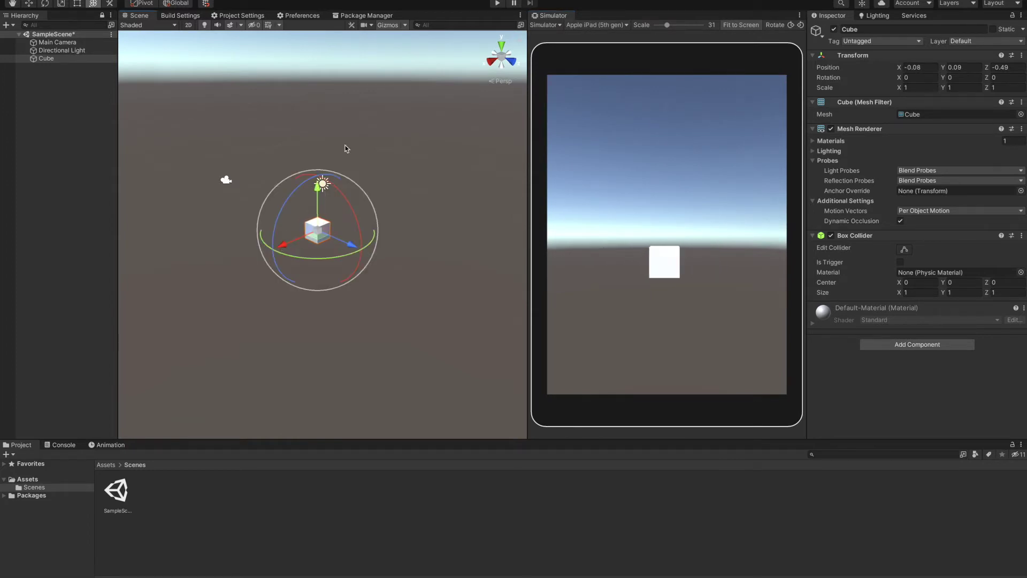
{"action": "left_click", "coordinate": [595, 29]}
{"action": "left_click", "coordinate": [597, 29]}
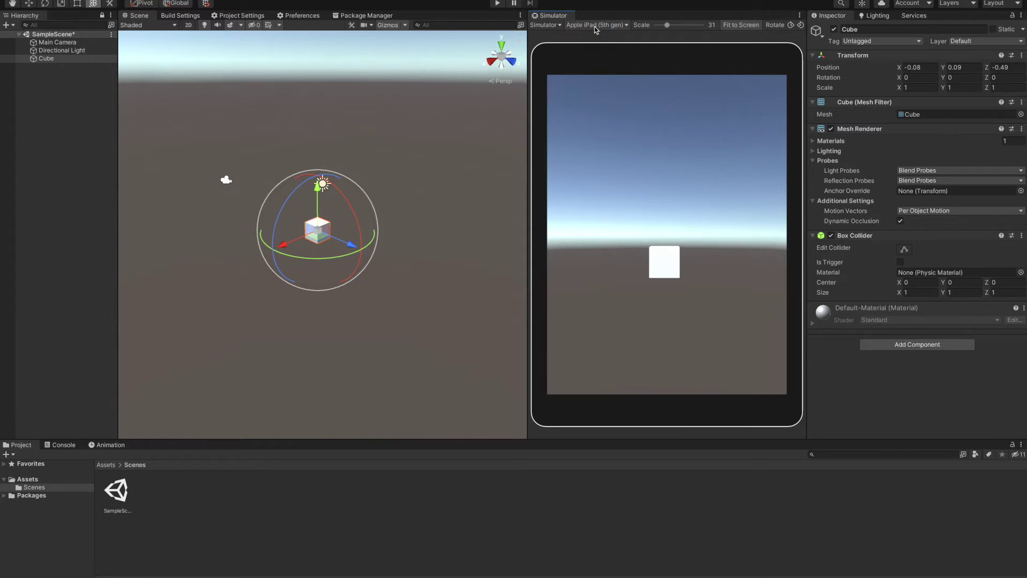
{"action": "left_click", "coordinate": [191, 16]}
- Open Project Settings > Quality and select the Medium quality level
{"action": "left_click", "coordinate": [239, 15]}
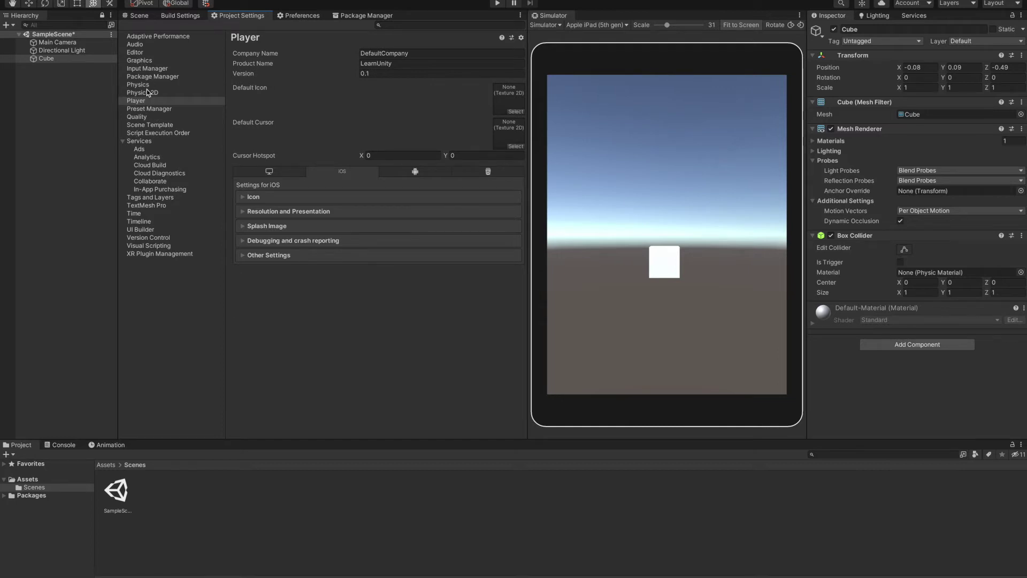
{"action": "left_click", "coordinate": [138, 117]}
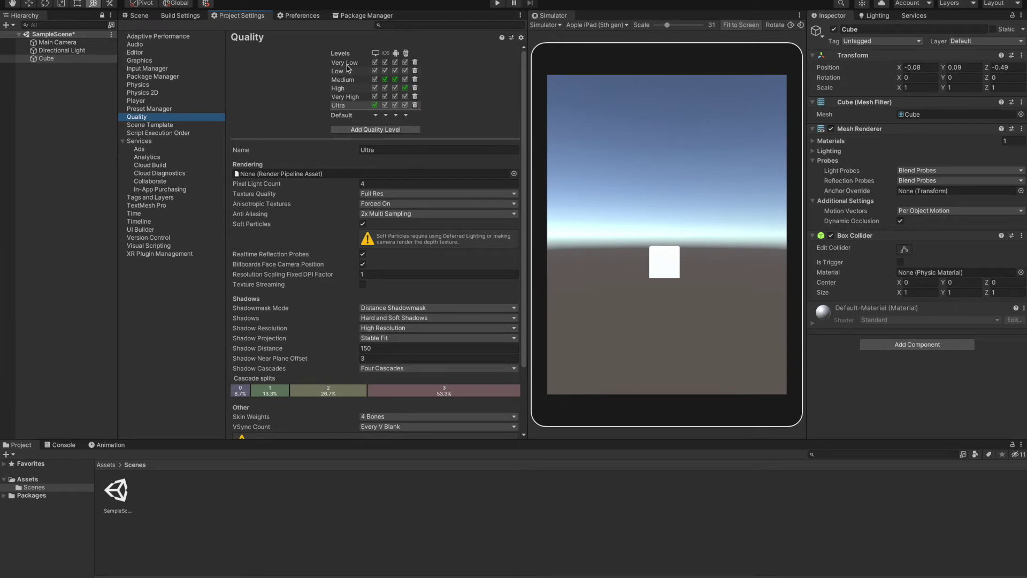
{"action": "left_click", "coordinate": [341, 104]}
{"action": "left_click", "coordinate": [349, 81]}
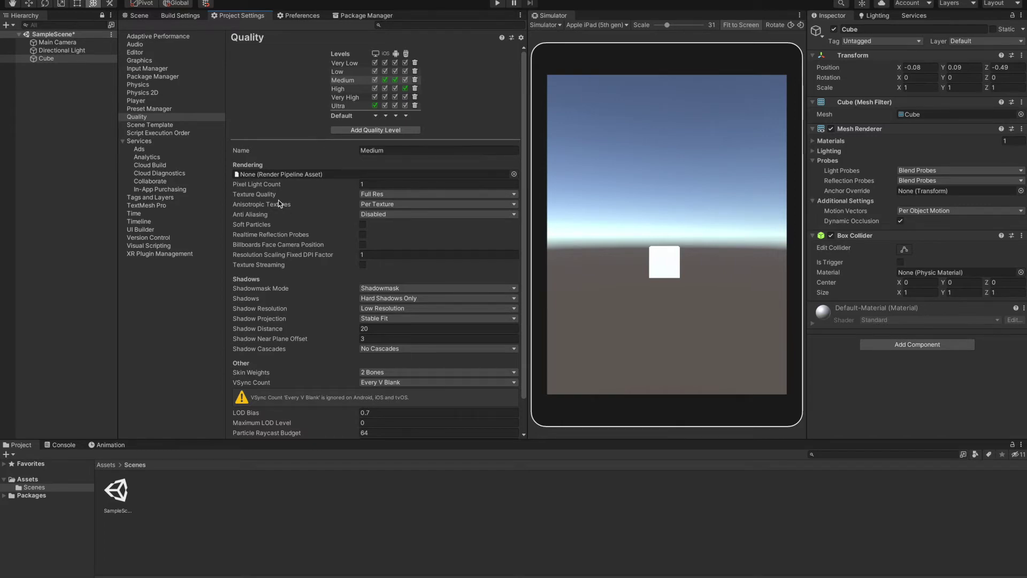
- Set the Medium level's Texture Quality to Half Res
{"action": "scroll", "coordinate": [279, 204], "scroll_direction": "down", "scroll_amount": 2}
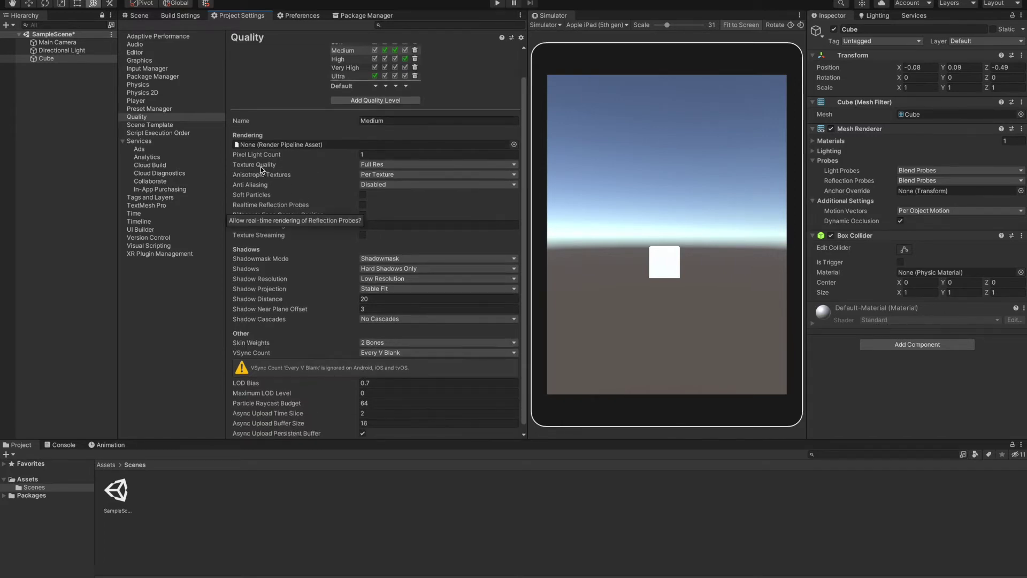
{"action": "left_click", "coordinate": [385, 165]}
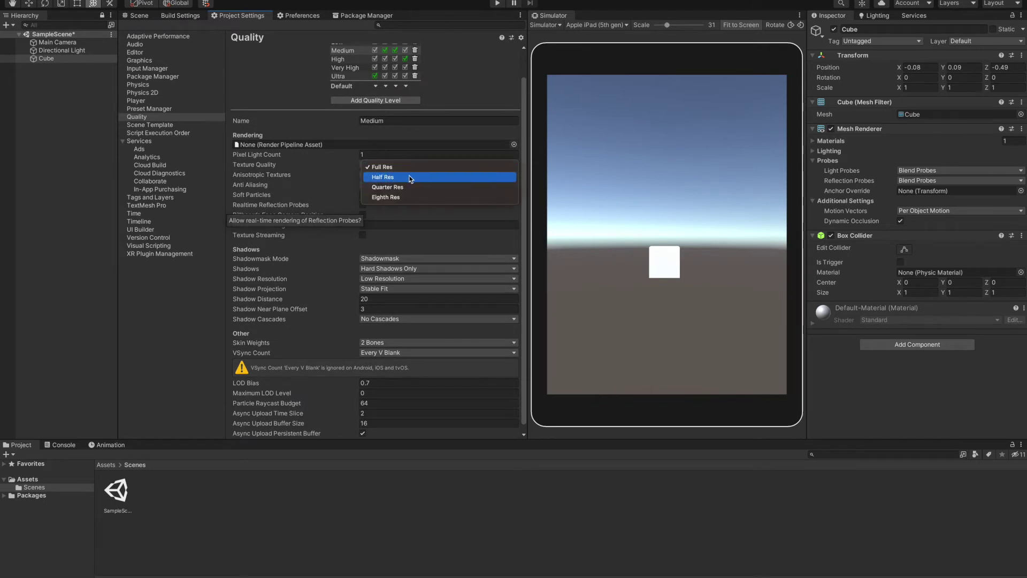
{"action": "left_click", "coordinate": [409, 177]}
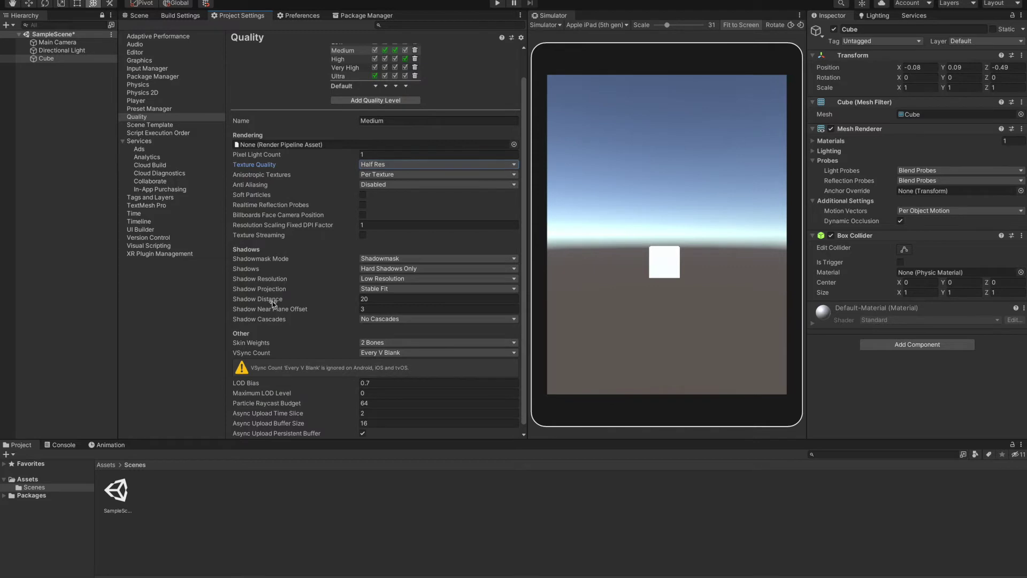
- Set Shadows to Disable Shadows, after briefly trying Hard Shadows Only
{"action": "left_click", "coordinate": [397, 269]}
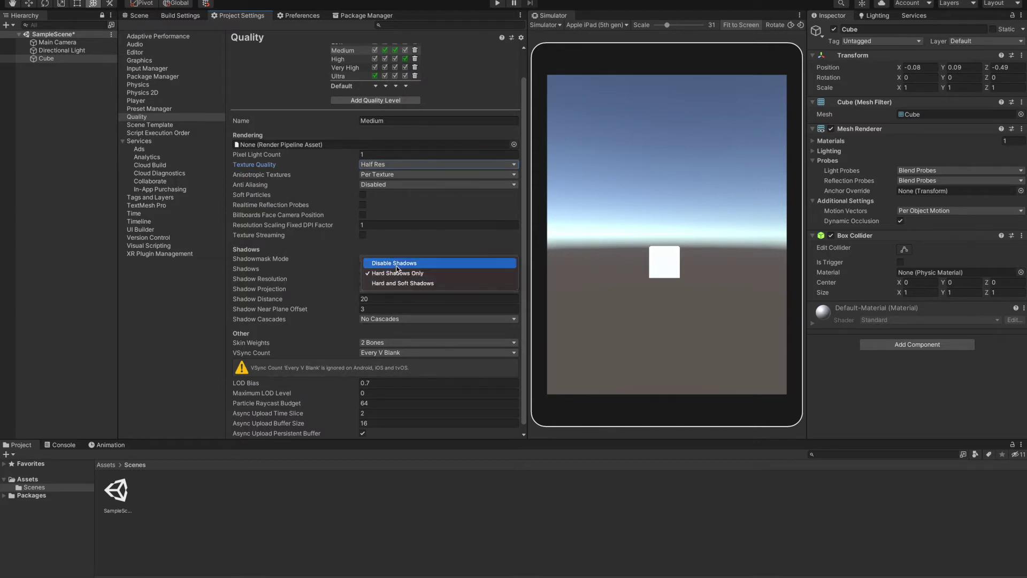
{"action": "left_click", "coordinate": [397, 263]}
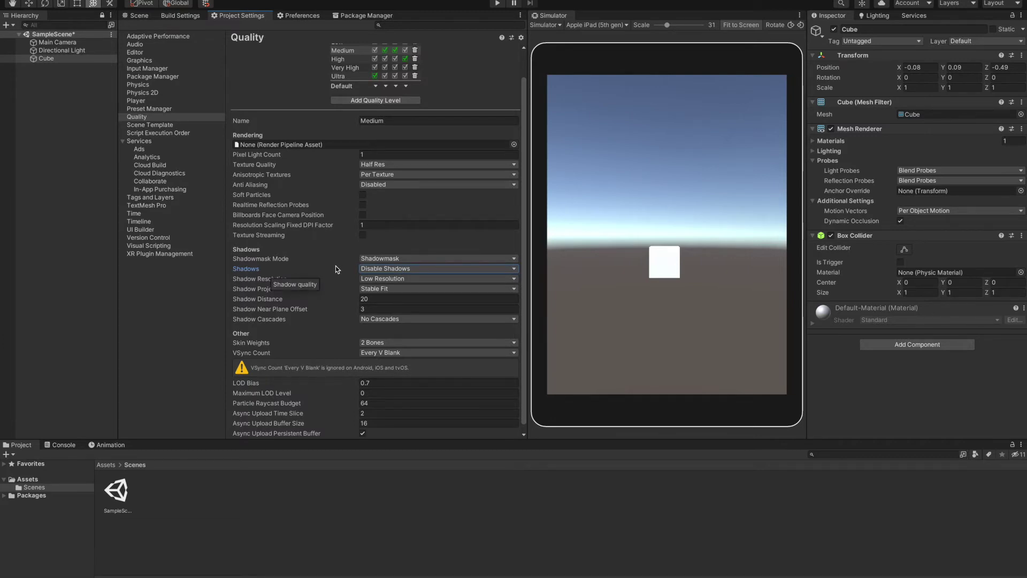
{"action": "scroll", "coordinate": [337, 266], "scroll_direction": "down", "scroll_amount": 1}
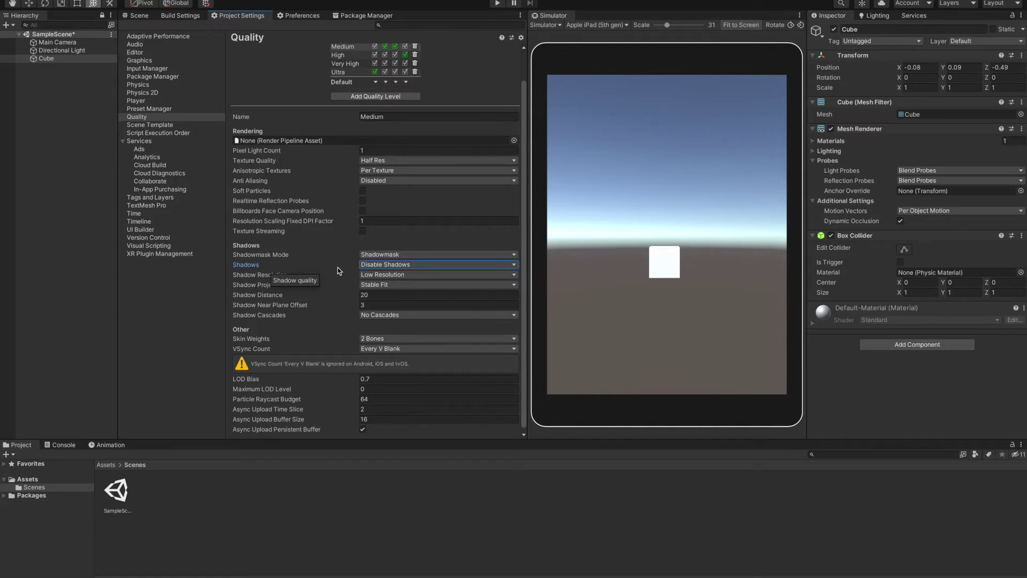
{"action": "left_click", "coordinate": [411, 265]}
{"action": "left_click", "coordinate": [411, 268]}
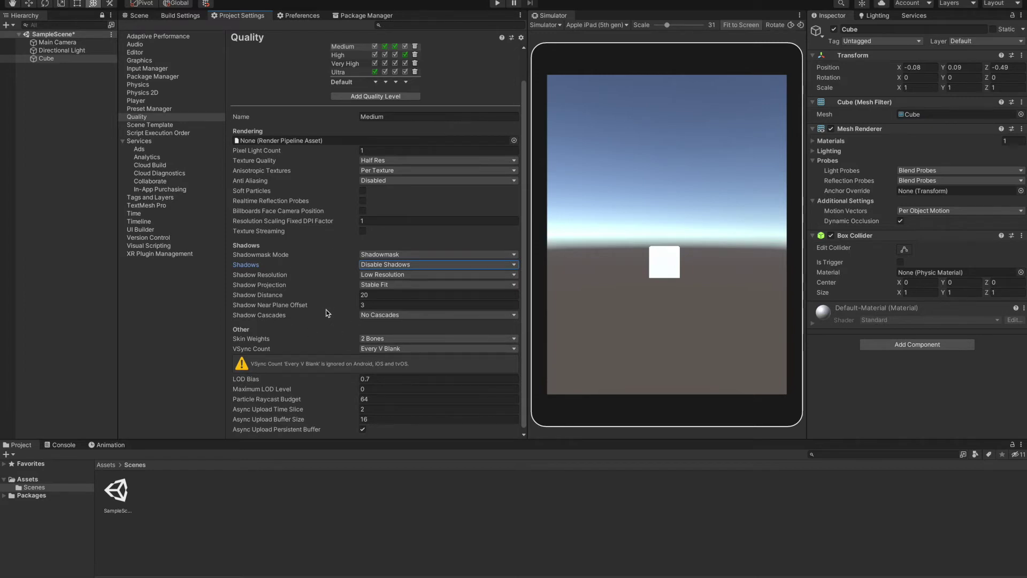
{"action": "scroll", "coordinate": [324, 309], "scroll_direction": "down", "scroll_amount": 1}
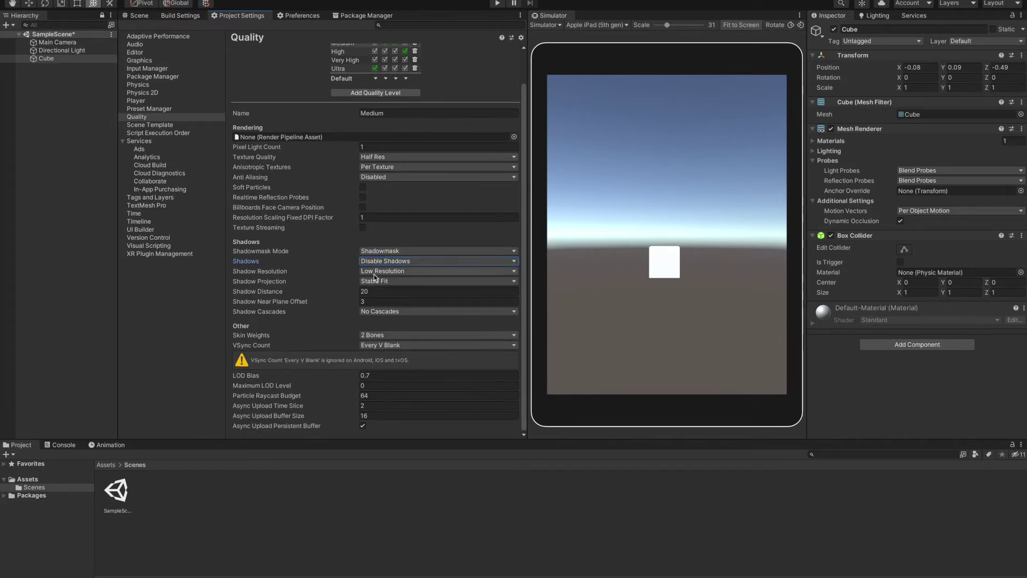
{"action": "left_click", "coordinate": [398, 262]}
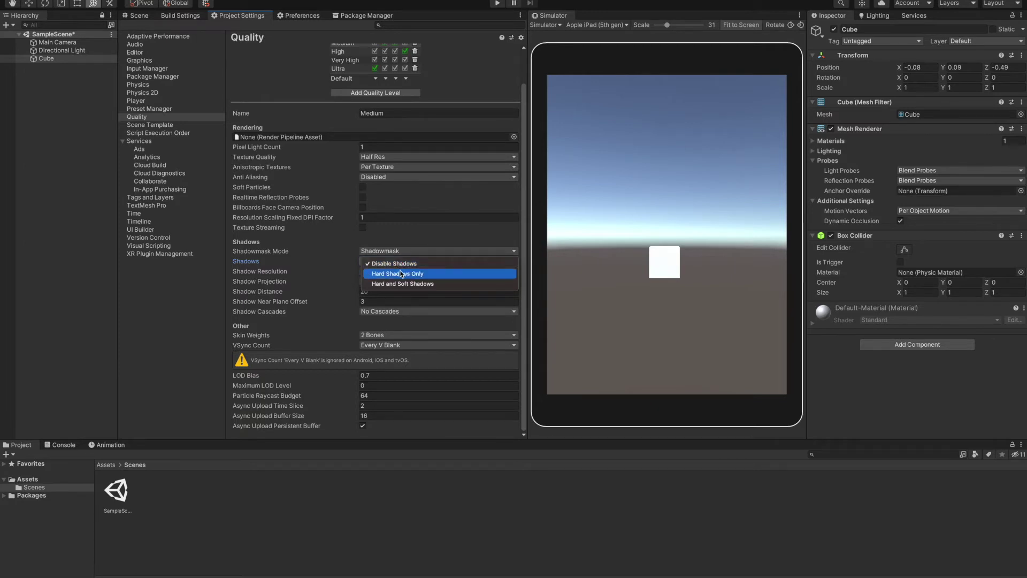
{"action": "left_click", "coordinate": [421, 274]}
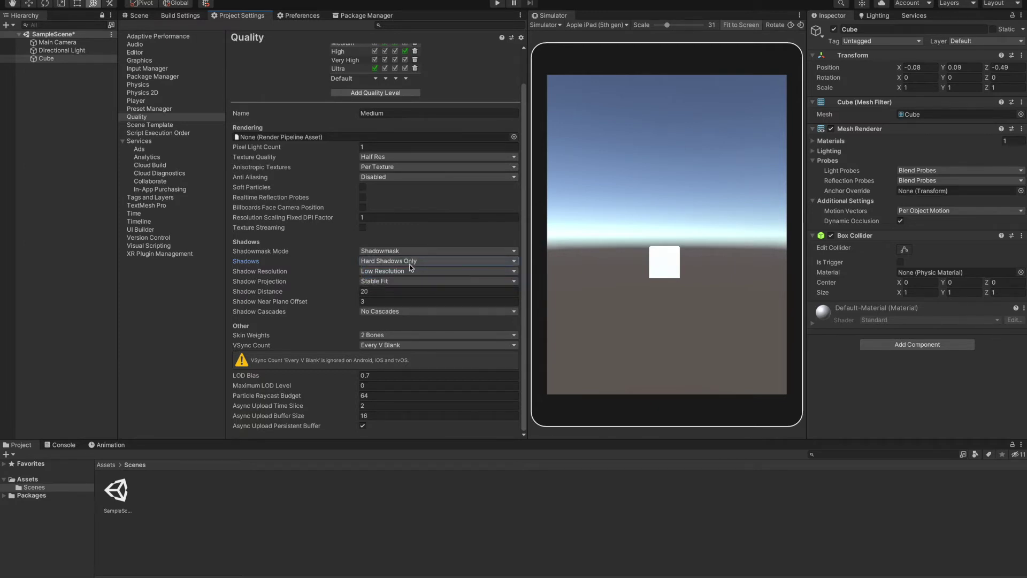
{"action": "left_click", "coordinate": [410, 262]}
{"action": "left_click", "coordinate": [406, 260]}
- Set Shadow Projection to Close Fit
{"action": "left_click", "coordinate": [390, 281]}
{"action": "left_click", "coordinate": [392, 283]}
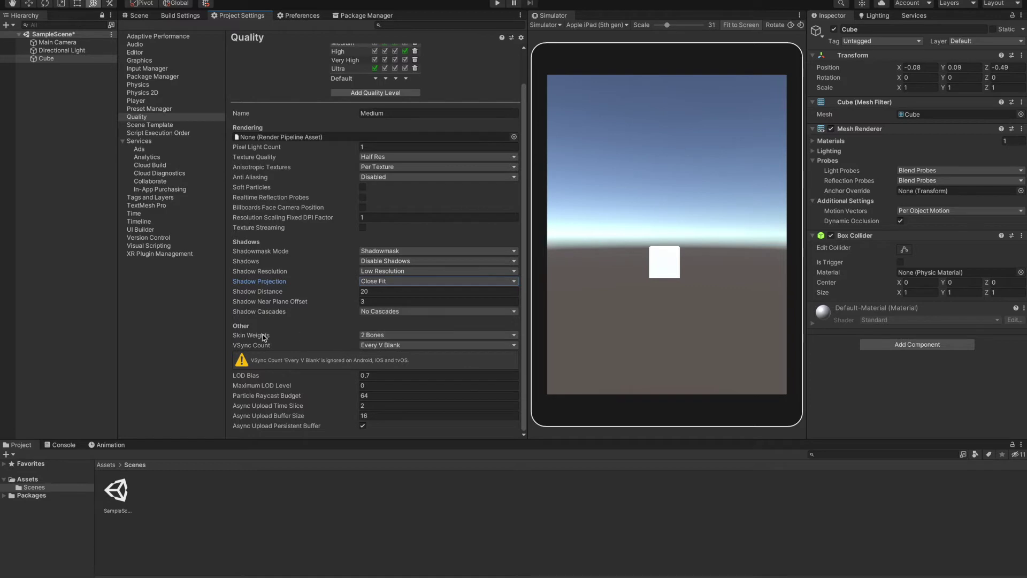
{"action": "scroll", "coordinate": [257, 338], "scroll_direction": "up", "scroll_amount": 2}
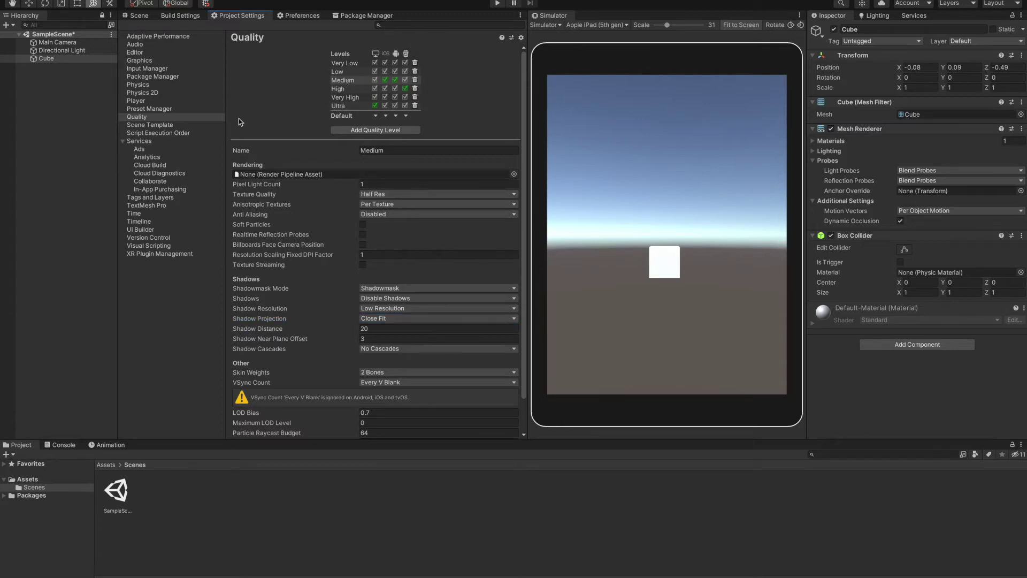
- In Player settings, set Company Name to Xscoder and Version to 1.0
{"action": "left_click", "coordinate": [136, 102]}
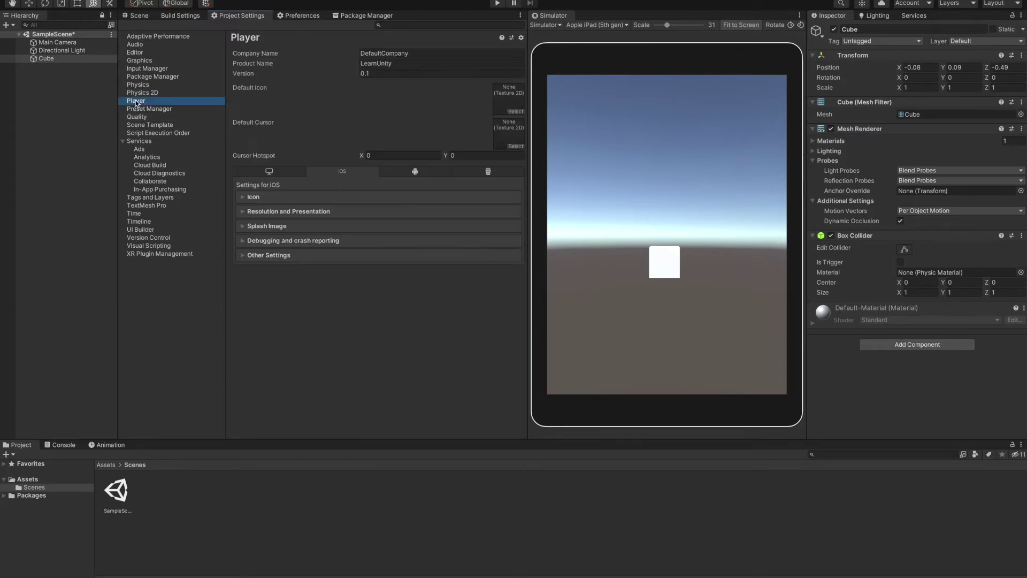
{"action": "left_click", "coordinate": [422, 53]}
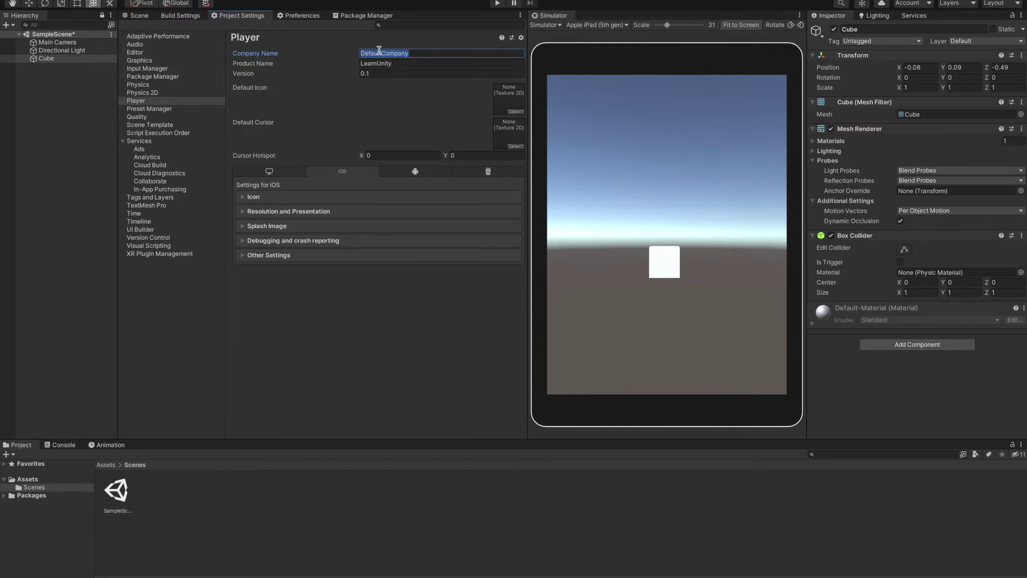
{"action": "type", "text": "Xscoder"}
{"action": "left_click", "coordinate": [374, 62]}
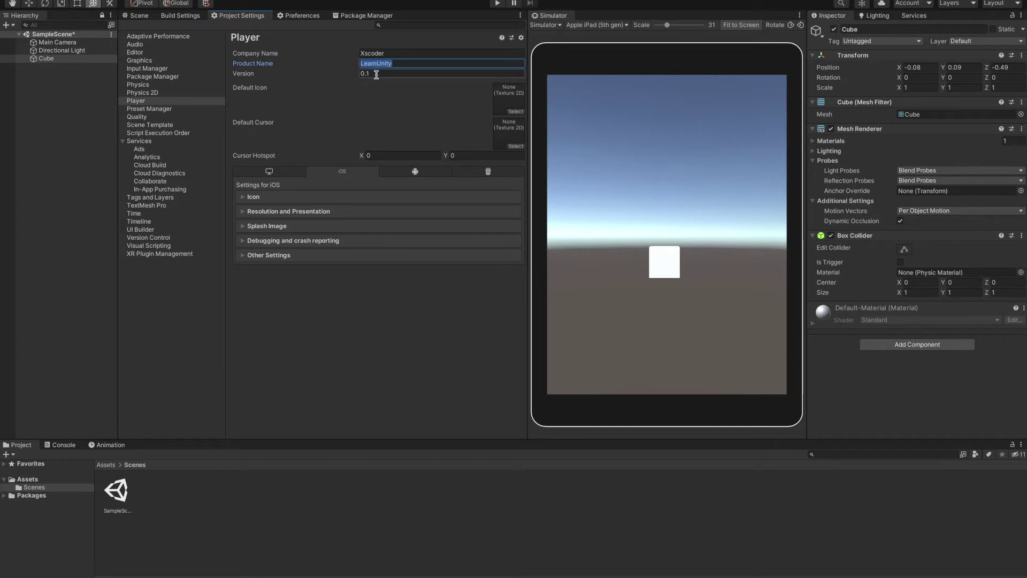
{"action": "left_click", "coordinate": [362, 74]}
{"action": "type", "text": "1.0"}
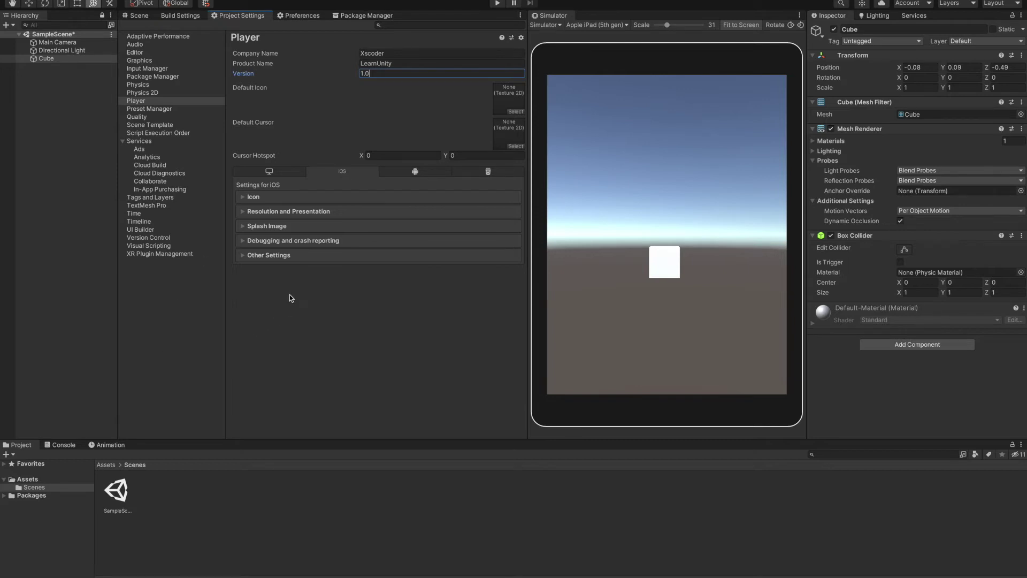
{"action": "left_click", "coordinate": [243, 198]}
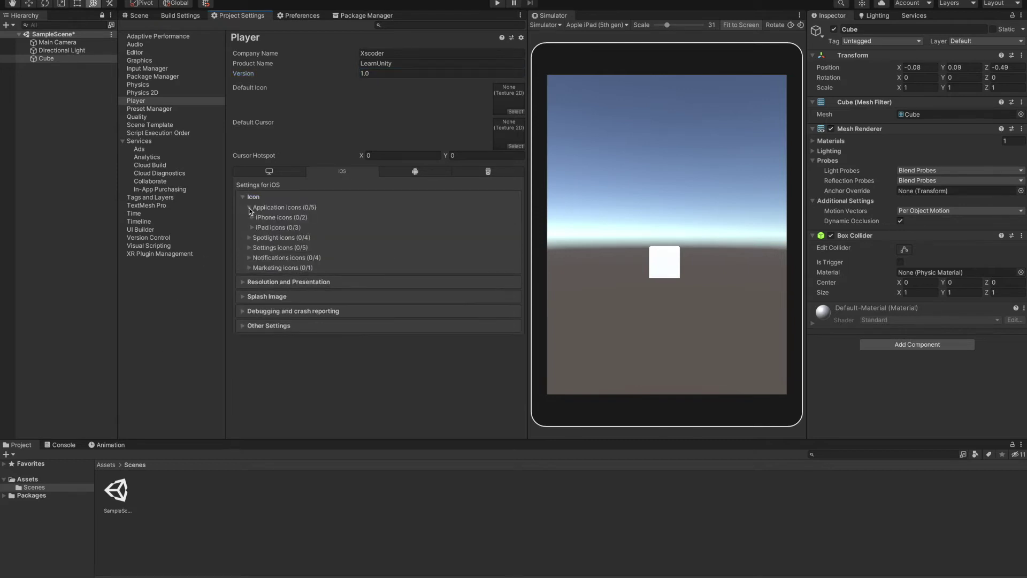
- View the iPhone icon slots, open Assets > Scenes, then collapse the Icon section
{"action": "left_click", "coordinate": [252, 218]}
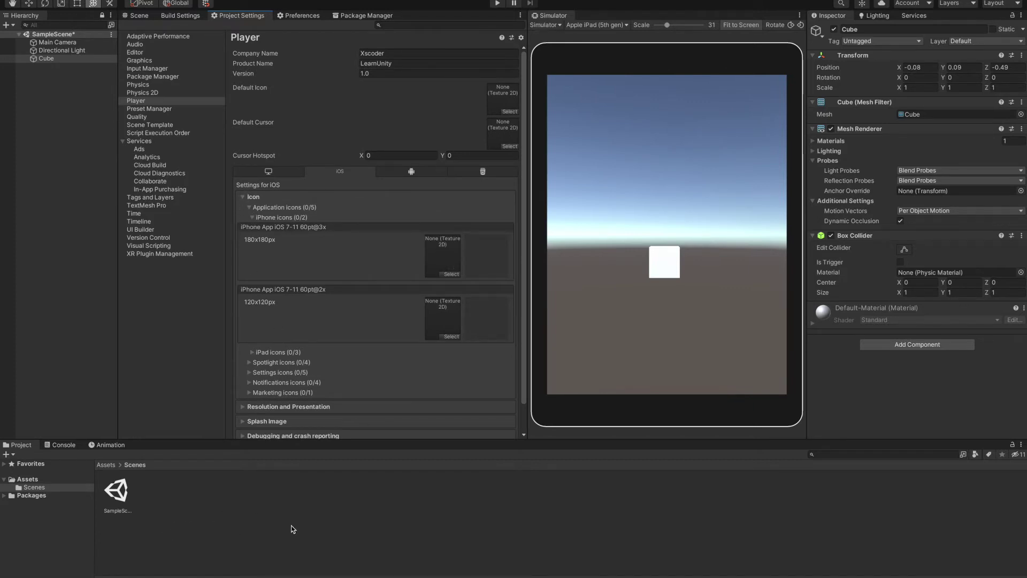
{"action": "left_click", "coordinate": [88, 511]}
{"action": "left_click", "coordinate": [29, 479]}
{"action": "left_click", "coordinate": [34, 487]}
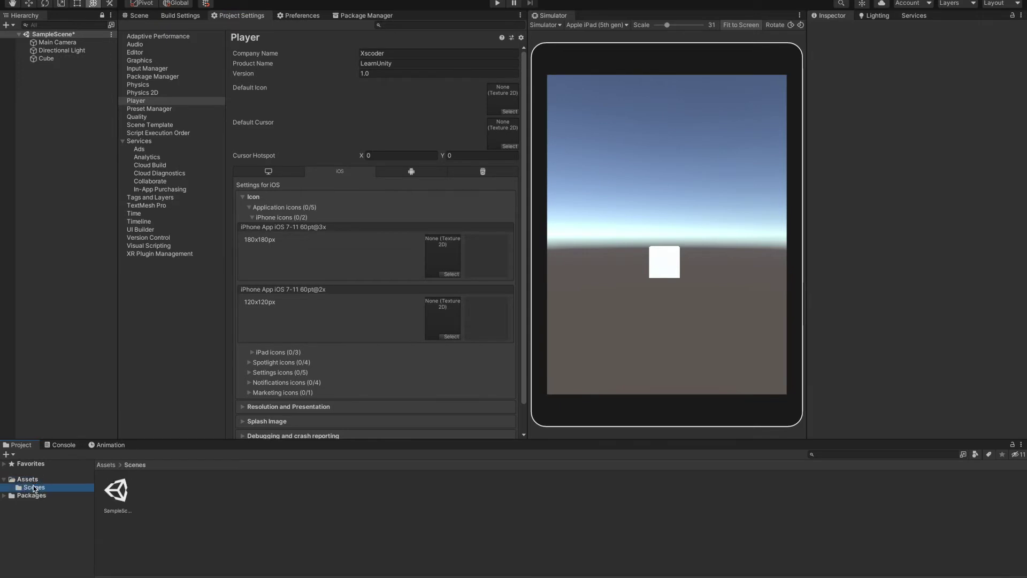
{"action": "left_click", "coordinate": [243, 197]}
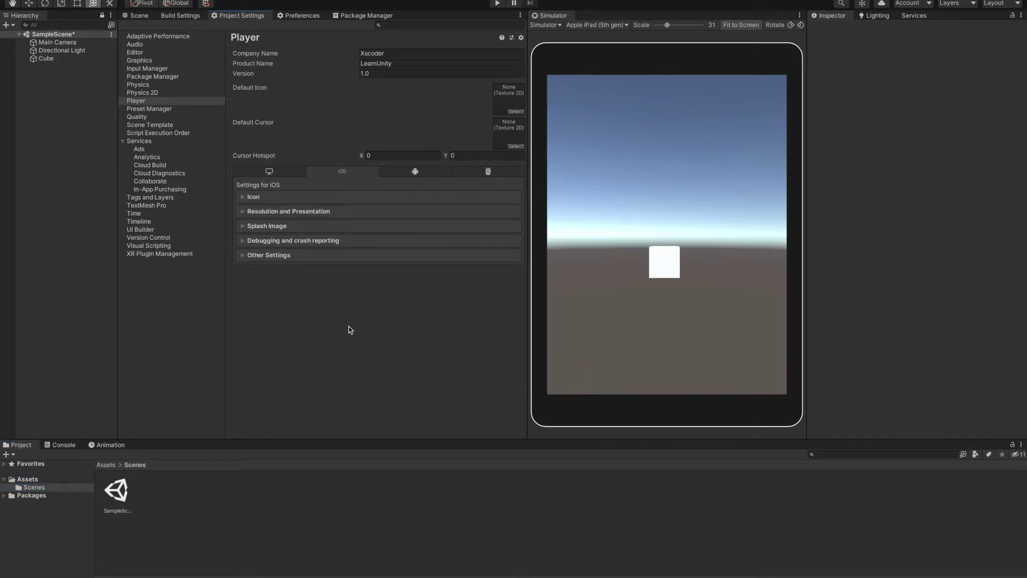
- Override the bundle identifier, replacing its parts with 'yourname' and 'gamename'
{"action": "left_click", "coordinate": [265, 255]}
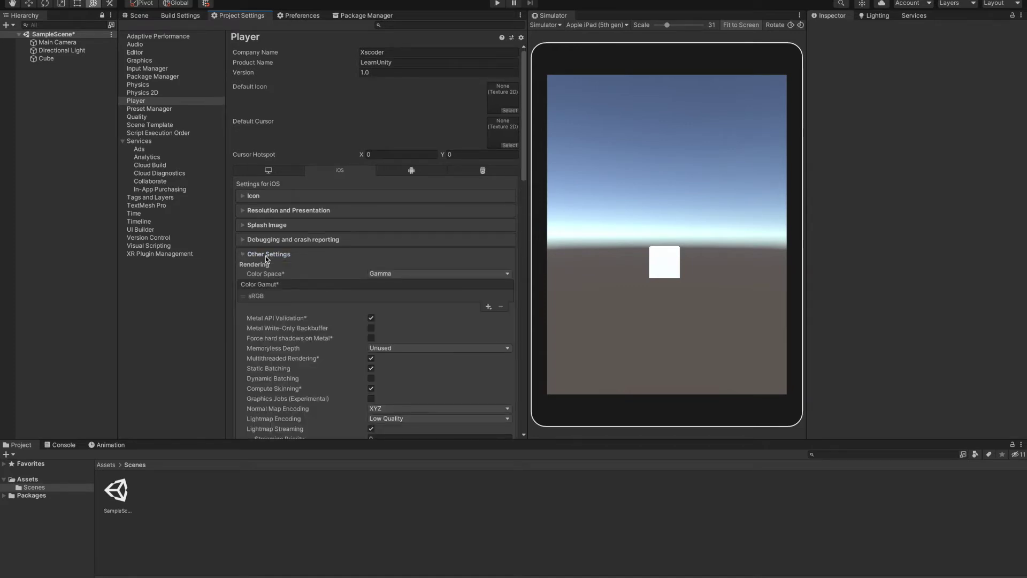
{"action": "scroll", "coordinate": [310, 278], "scroll_direction": "down", "scroll_amount": 6}
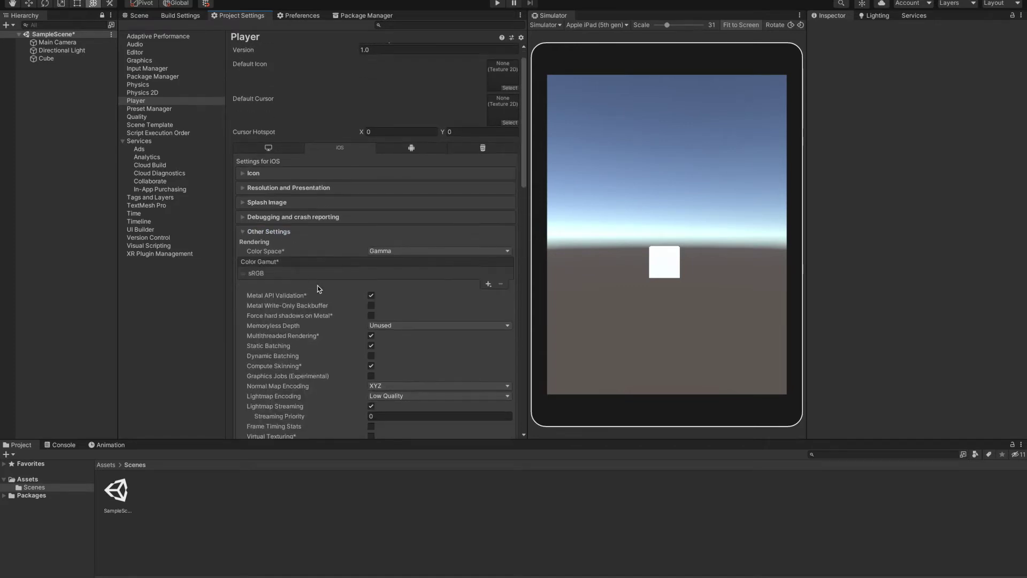
{"action": "scroll", "coordinate": [319, 286], "scroll_direction": "down", "scroll_amount": 4}
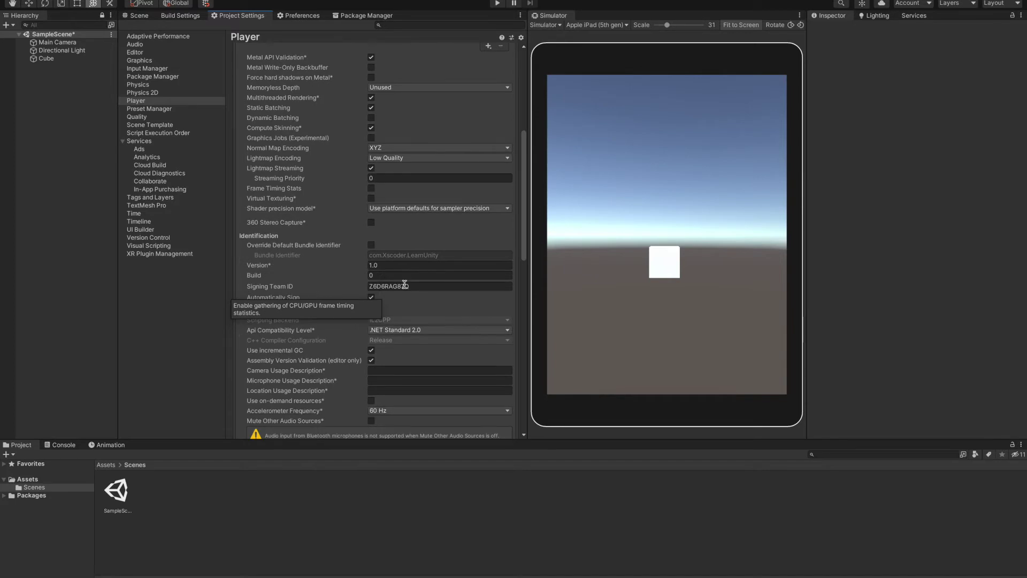
{"action": "left_click", "coordinate": [371, 244]}
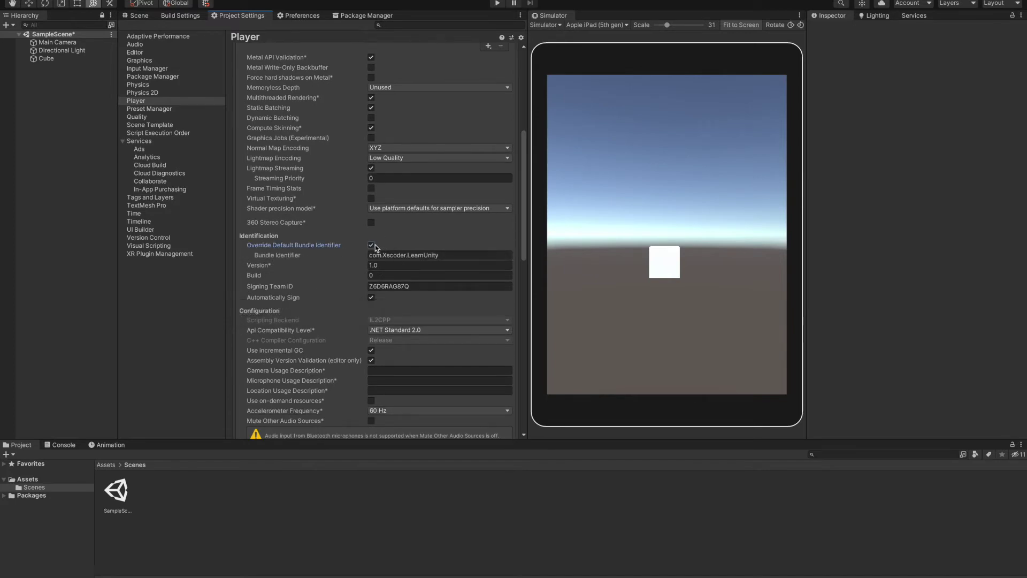
{"action": "double_click", "coordinate": [396, 256]}
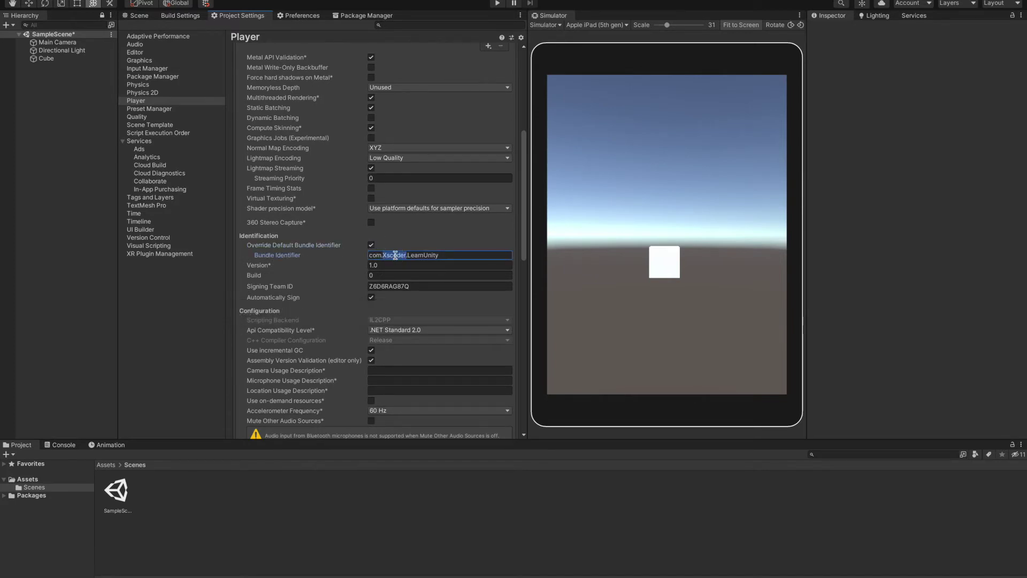
{"action": "type", "text": "yourname"}
{"action": "key", "text": "ctrl+shift+Right"}
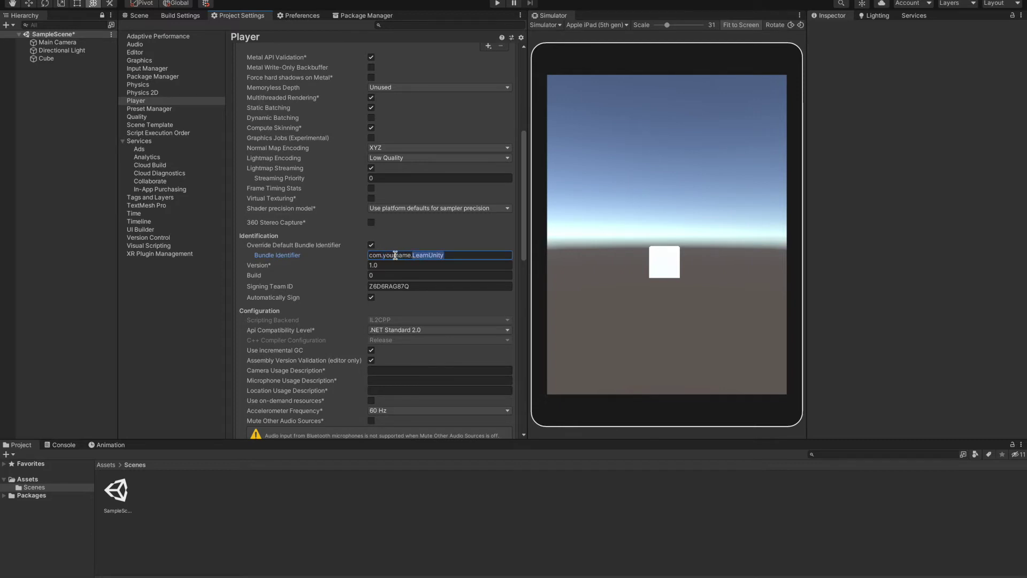
{"action": "type", "text": "gamename"}
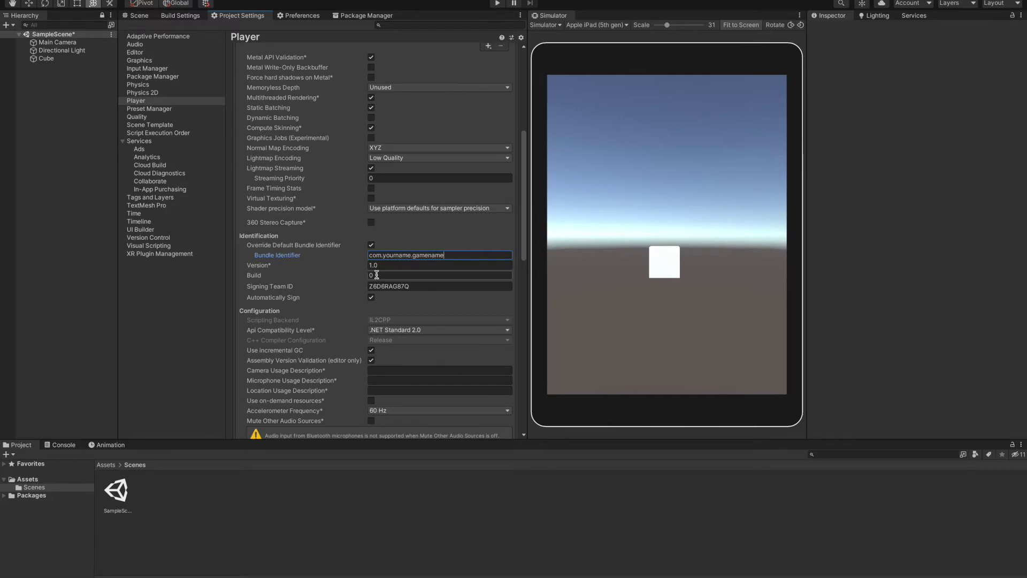
{"action": "key", "text": "Tab"}
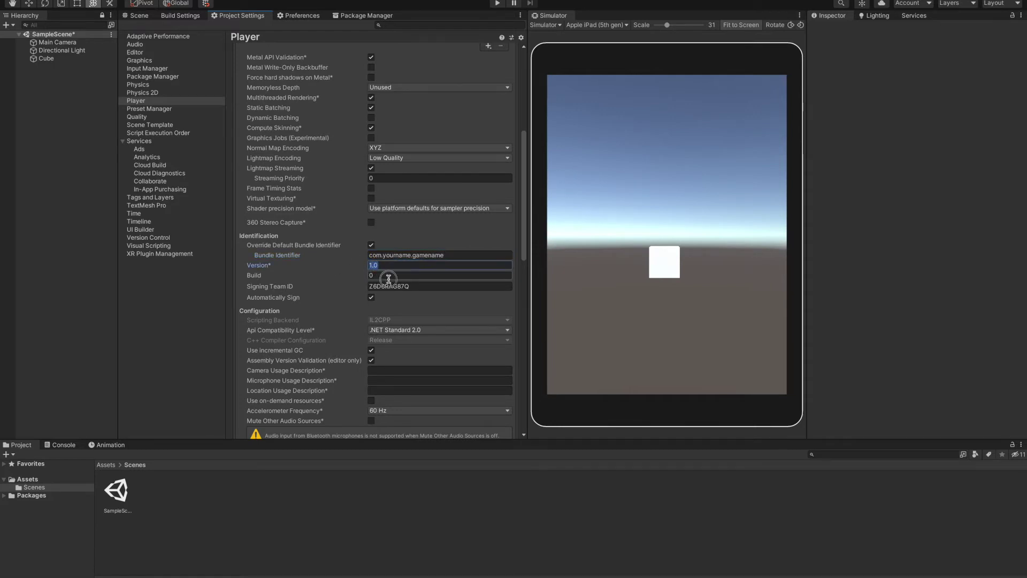
- Set the Build number to 1 and select the Signing Team ID value
{"action": "key", "text": "Tab"}
{"action": "type", "text": "1"}
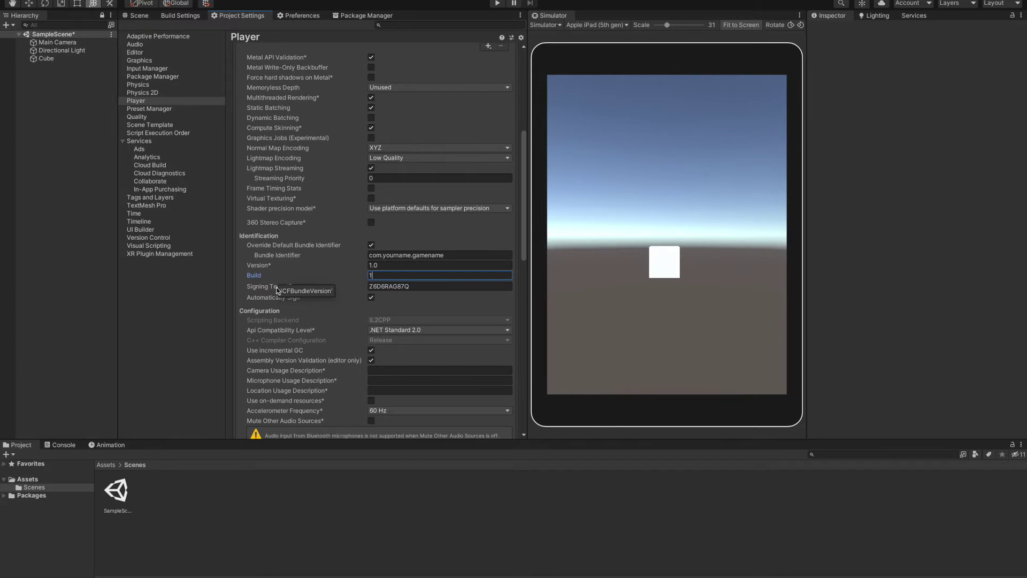
{"action": "key", "text": "Tab"}
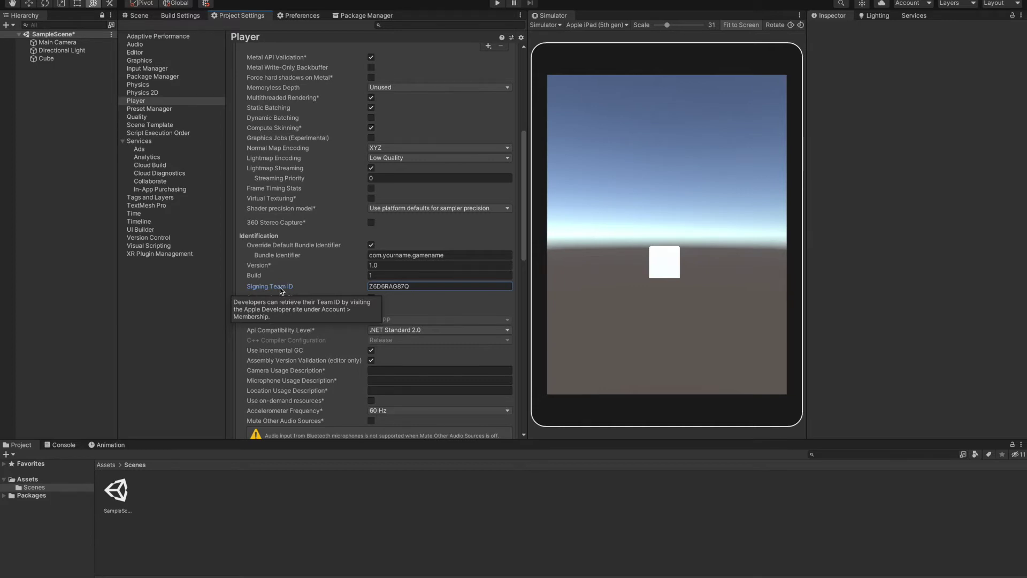
{"action": "left_click", "coordinate": [411, 287]}
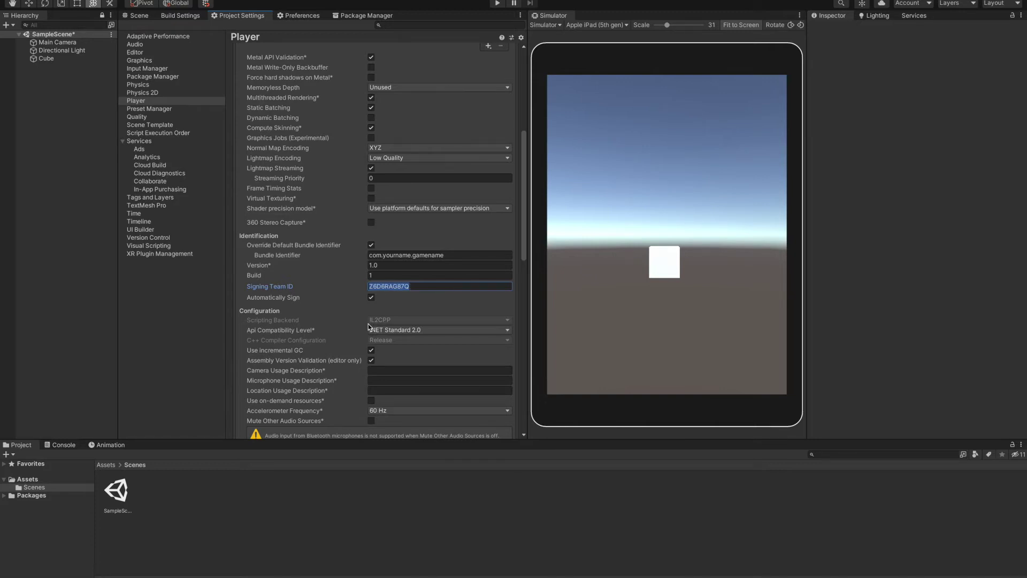
- Scroll through Other Settings and inspect the locked IL2CPP scripting backend
{"action": "scroll", "coordinate": [358, 331], "scroll_direction": "down", "scroll_amount": 1}
{"action": "scroll", "coordinate": [358, 332], "scroll_direction": "down", "scroll_amount": 1}
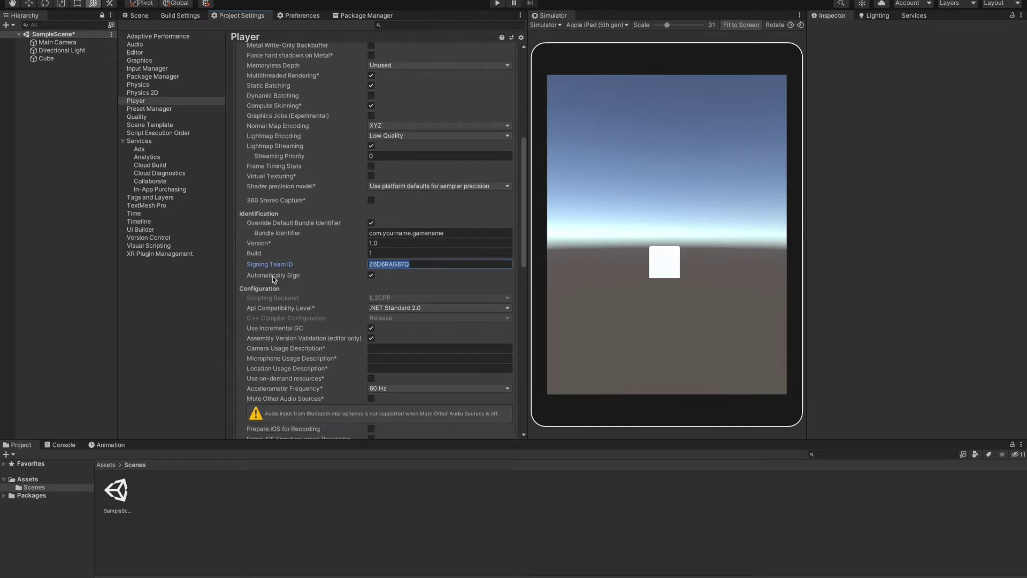
{"action": "scroll", "coordinate": [358, 301], "scroll_direction": "down", "scroll_amount": 2}
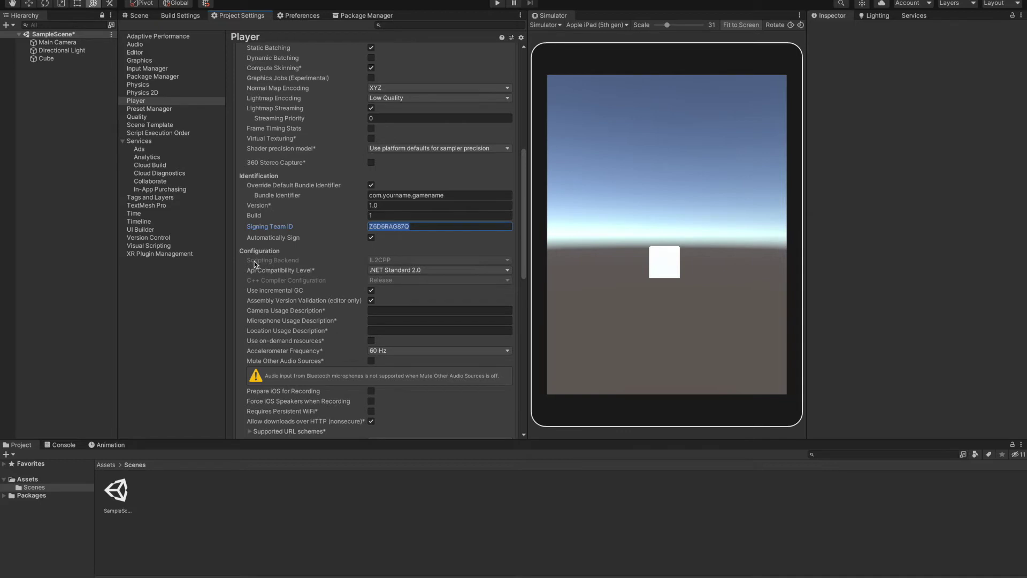
{"action": "left_click", "coordinate": [393, 261]}
{"action": "scroll", "coordinate": [348, 287], "scroll_direction": "down", "scroll_amount": 7}
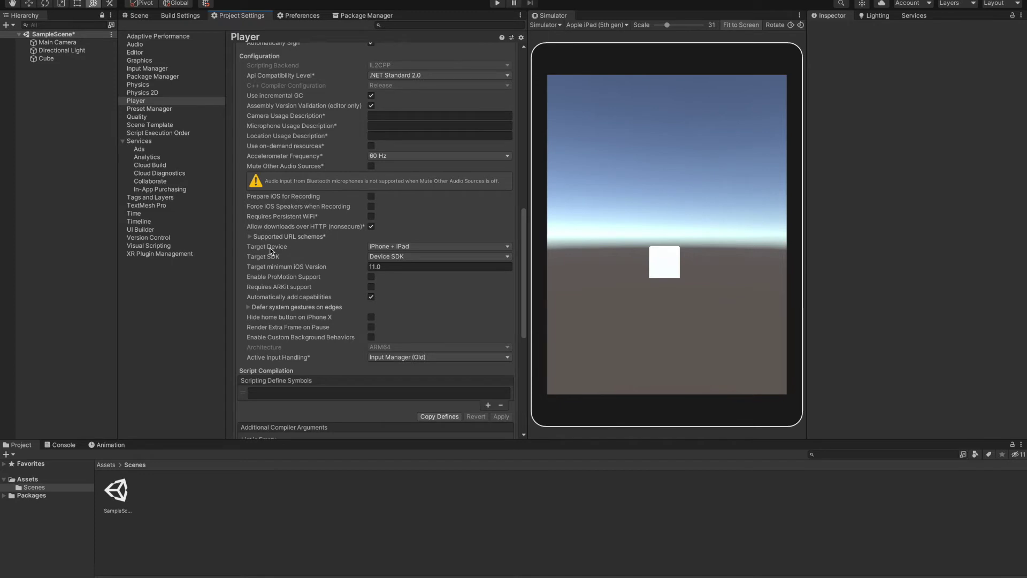
- Keep Target Device iPhone + iPad, Device SDK, and minimum iOS version 11.0
{"action": "left_click", "coordinate": [414, 247]}
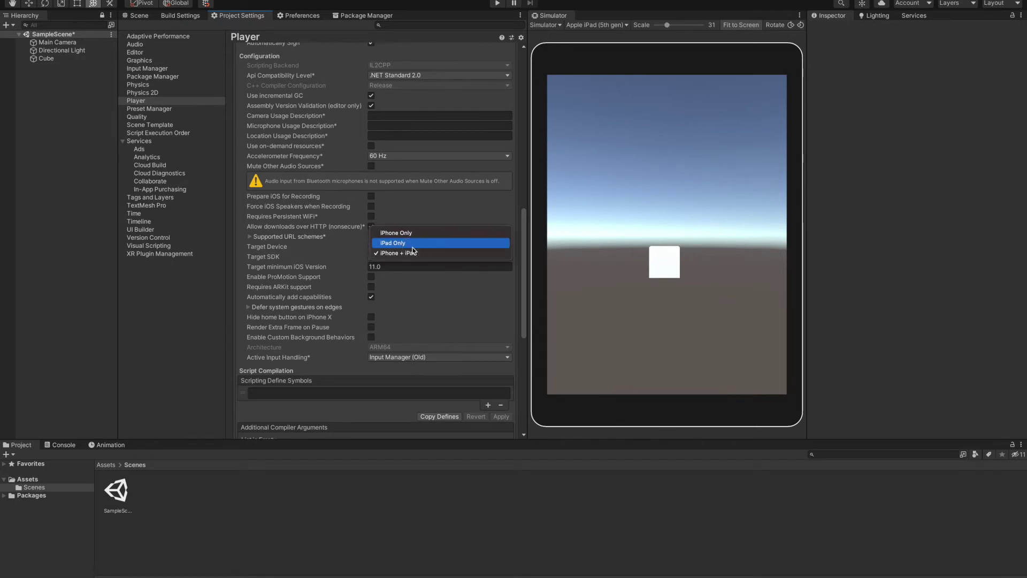
{"action": "left_click", "coordinate": [425, 252]}
{"action": "left_click", "coordinate": [417, 247]}
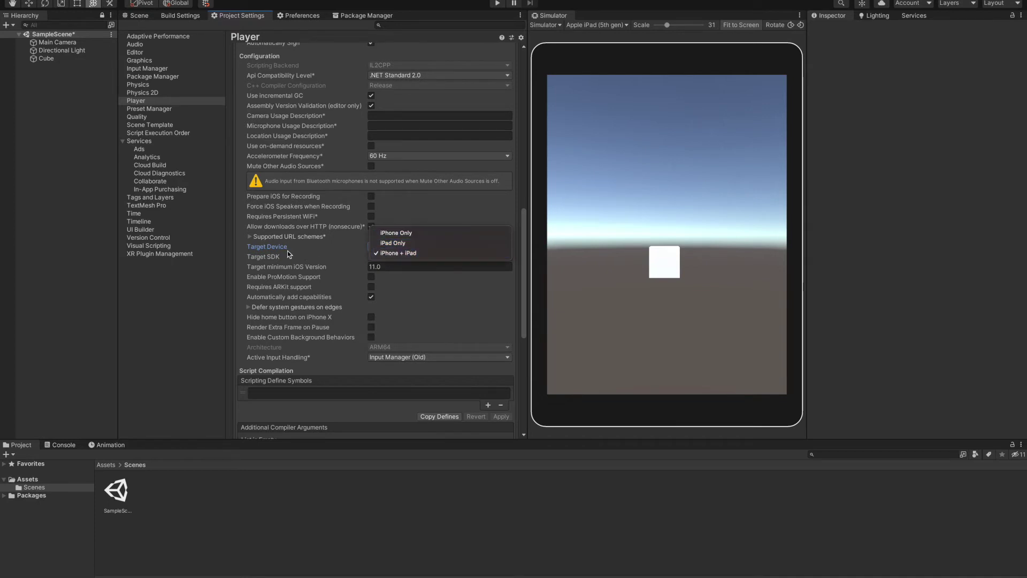
{"action": "left_click", "coordinate": [419, 252]}
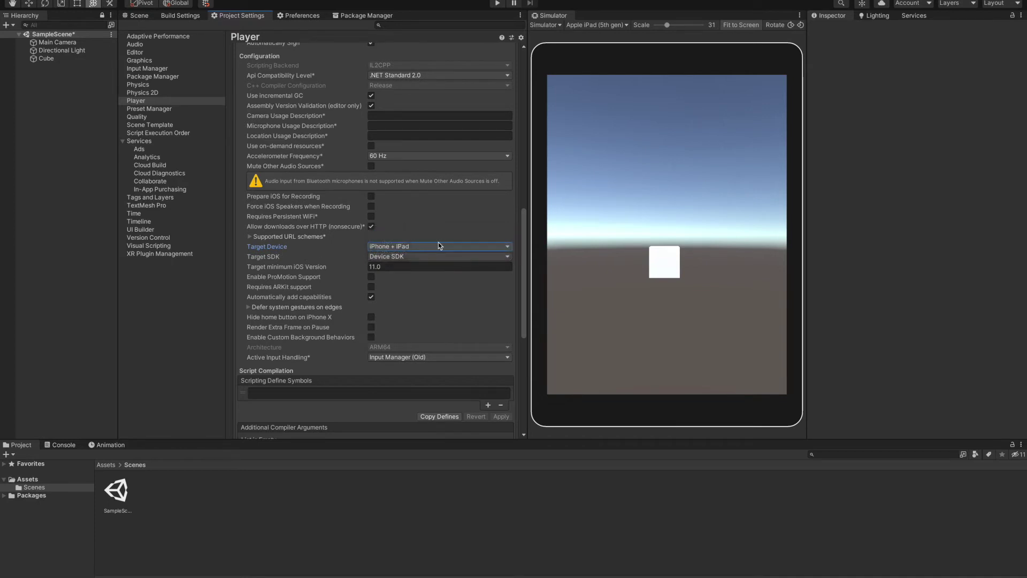
{"action": "left_click", "coordinate": [411, 257]}
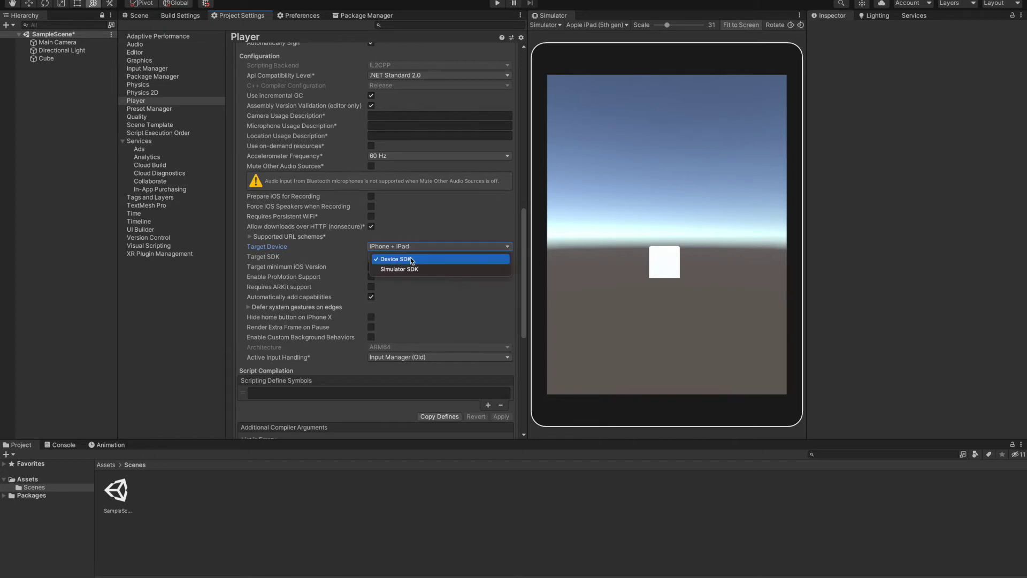
{"action": "left_click", "coordinate": [411, 260]}
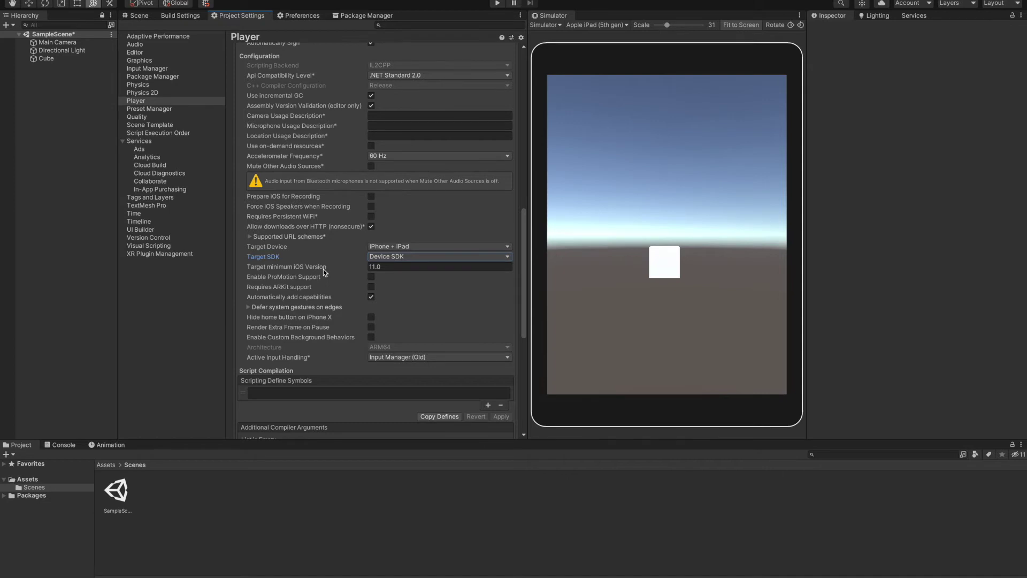
{"action": "left_click", "coordinate": [395, 267]}
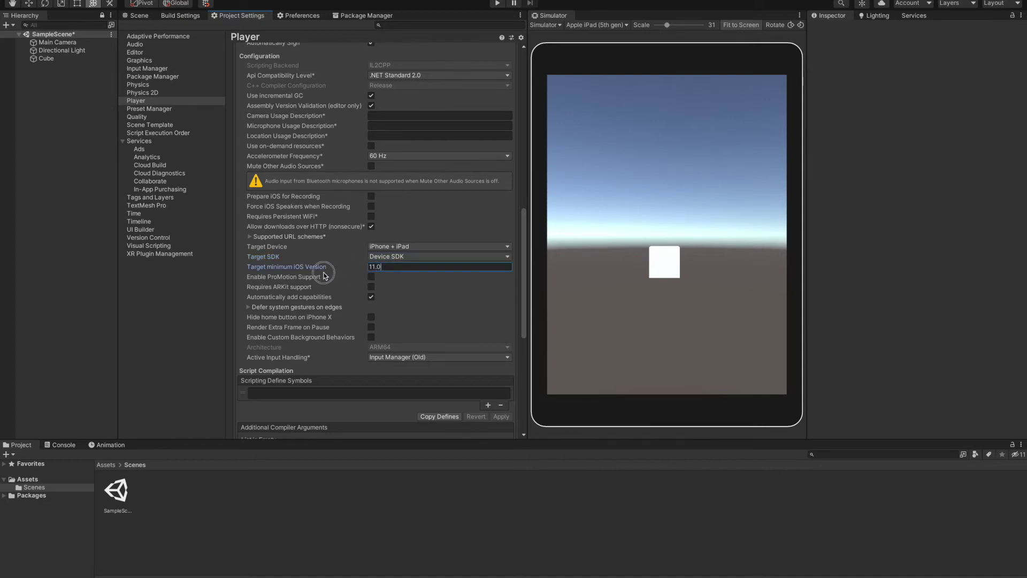
{"action": "left_click", "coordinate": [397, 267]}
{"action": "scroll", "coordinate": [429, 300], "scroll_direction": "down", "scroll_amount": 3}
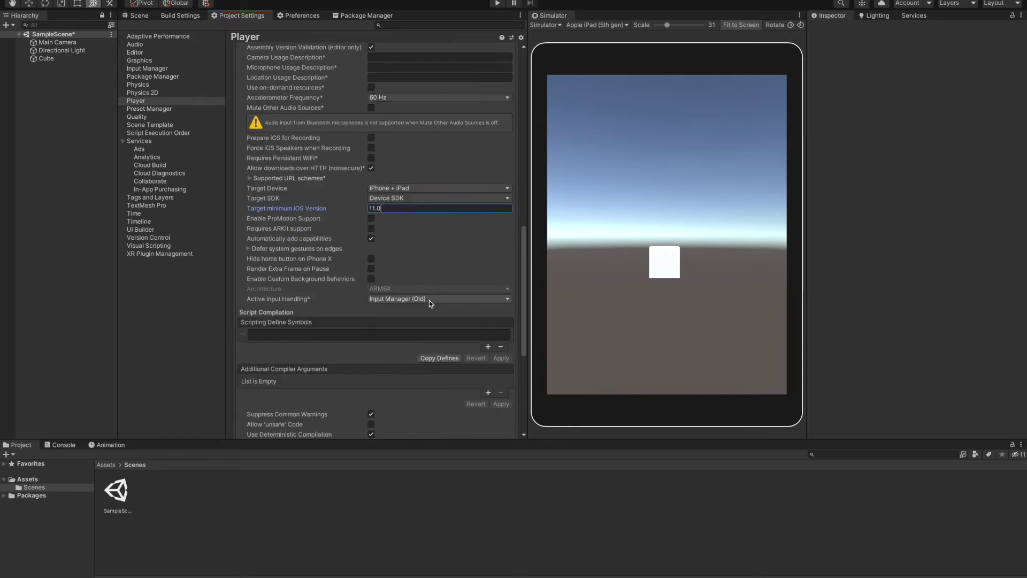
{"action": "scroll", "coordinate": [372, 264], "scroll_direction": "down", "scroll_amount": 7}
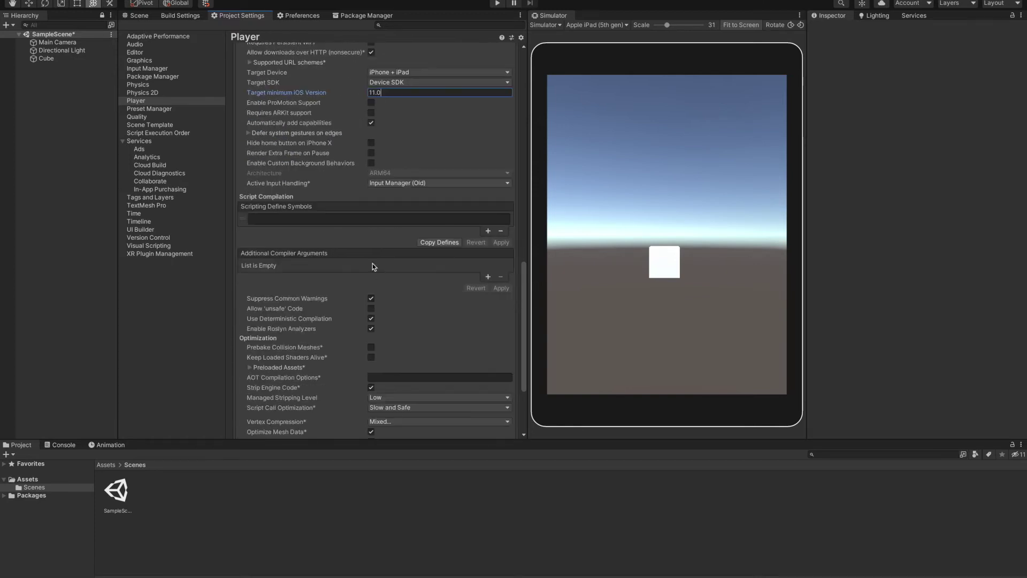
{"action": "scroll", "coordinate": [380, 272], "scroll_direction": "up", "scroll_amount": 8}
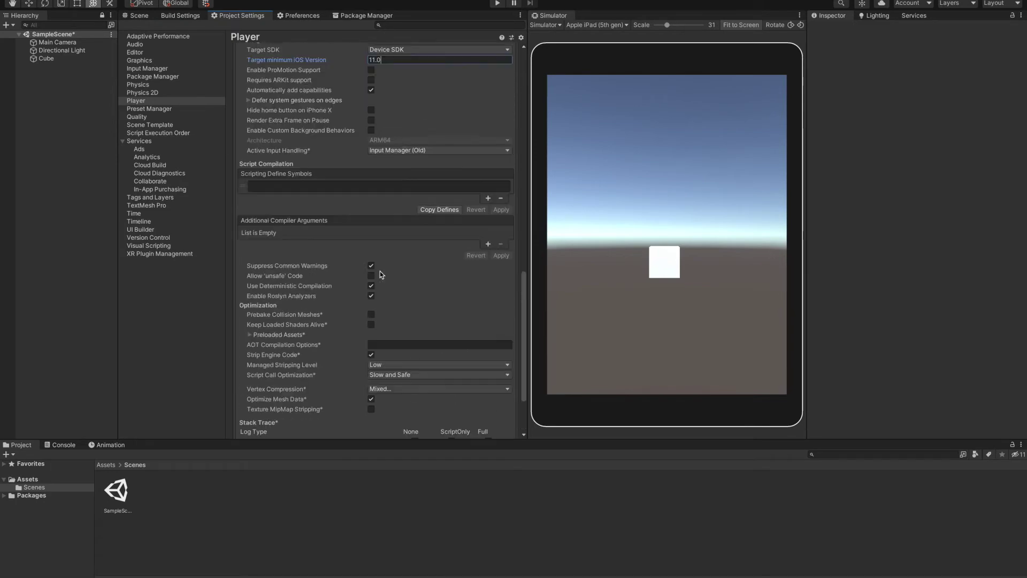
{"action": "scroll", "coordinate": [380, 271], "scroll_direction": "up", "scroll_amount": 7}
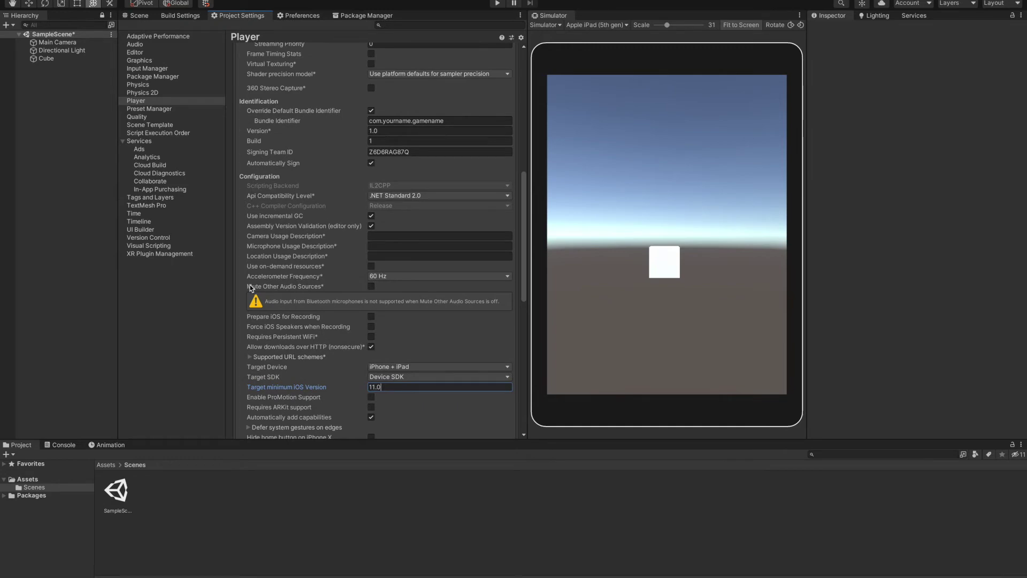
{"action": "scroll", "coordinate": [385, 252], "scroll_direction": "up", "scroll_amount": 3}
- Drag SampleScene into Scenes In Build so it is listed as scene 0
{"action": "scroll", "coordinate": [397, 258], "scroll_direction": "up", "scroll_amount": 12}
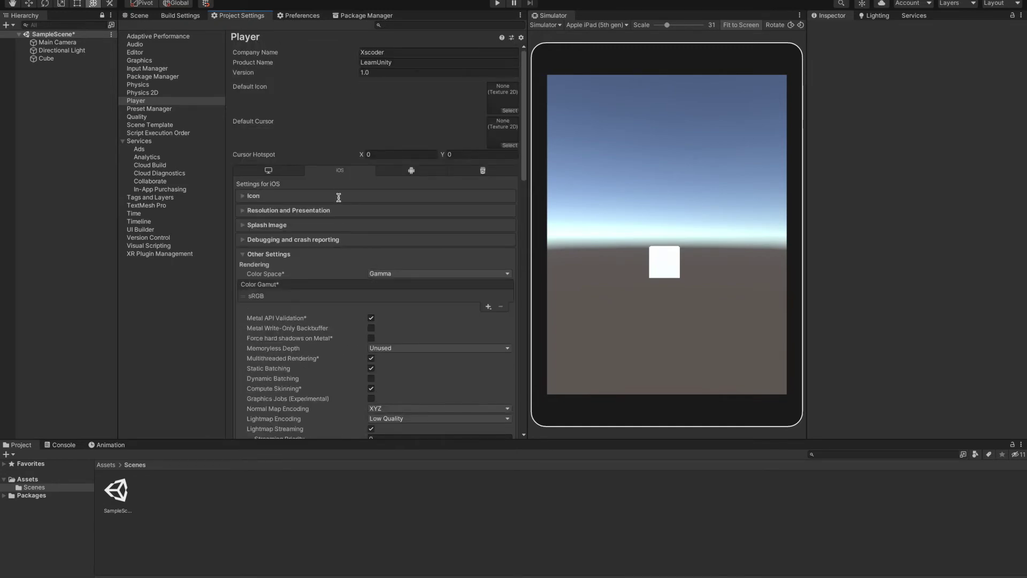
{"action": "left_click", "coordinate": [182, 16]}
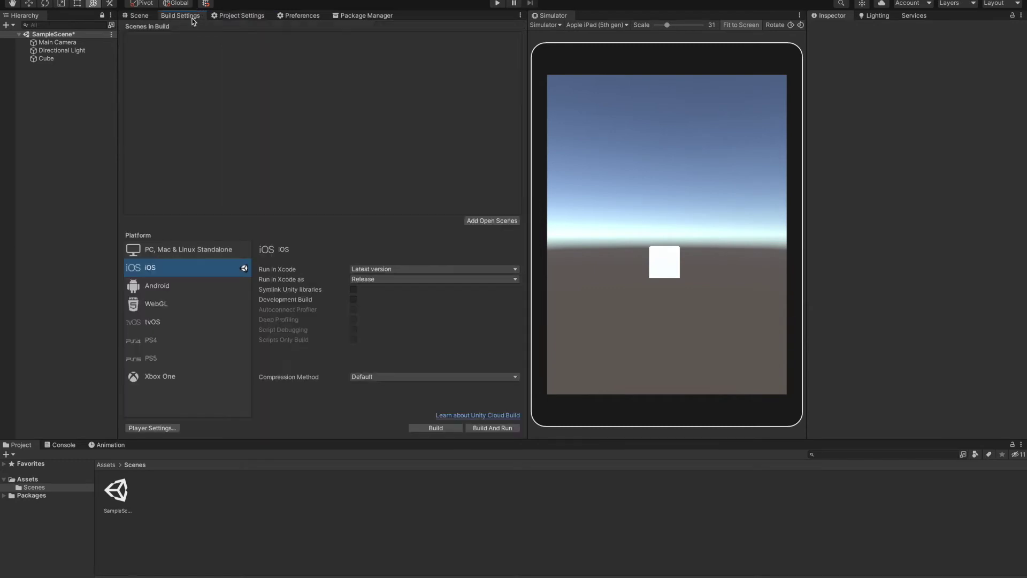
{"action": "left_click_drag", "start_coordinate": [116, 491], "coordinate": [186, 66]}
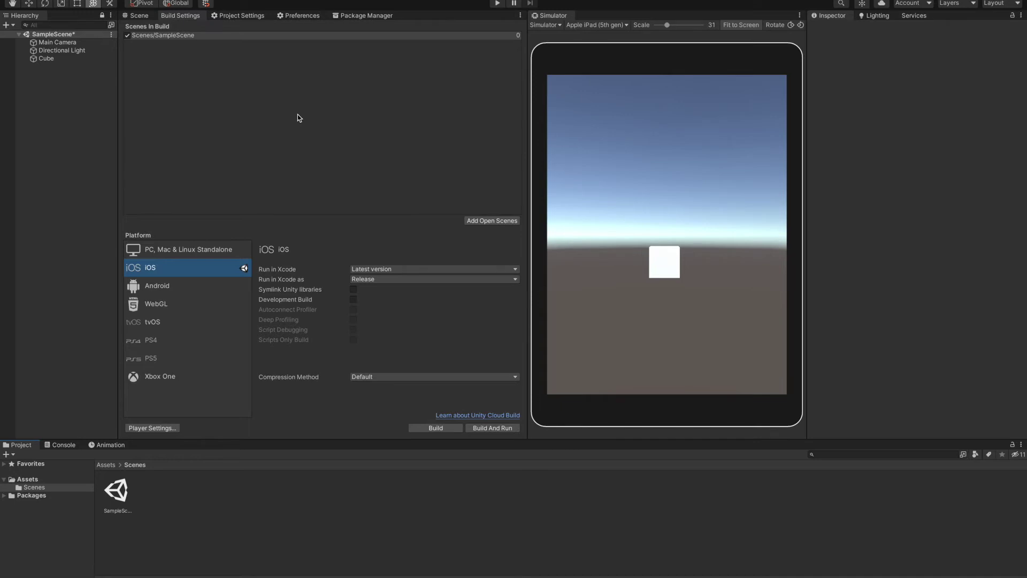
- Glance at the Player settings and scene view, then return to Build Settings
{"action": "left_click", "coordinate": [242, 18]}
{"action": "scroll", "coordinate": [391, 246], "scroll_direction": "down", "scroll_amount": 3}
{"action": "scroll", "coordinate": [386, 255], "scroll_direction": "up", "scroll_amount": 3}
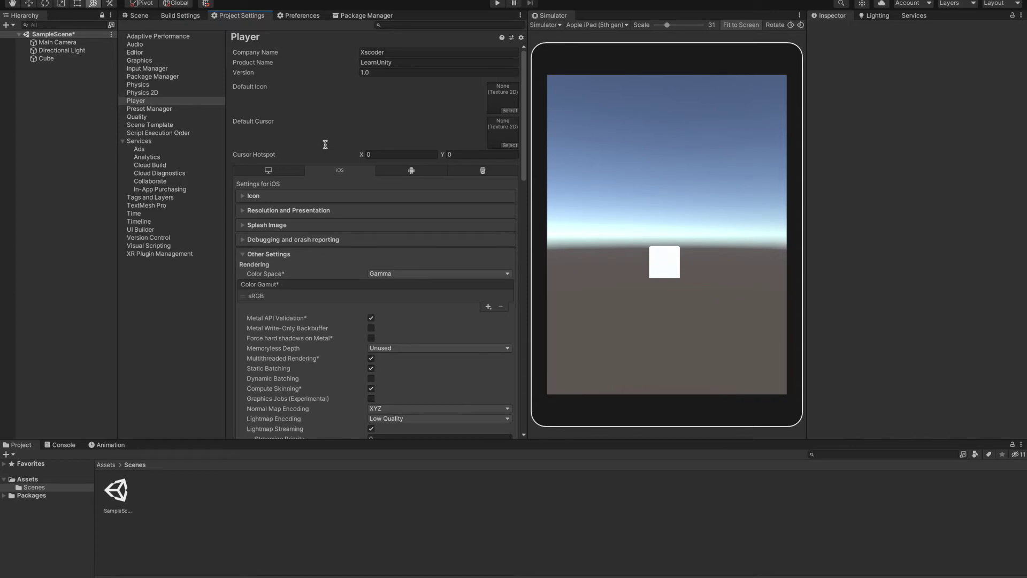
{"action": "left_click", "coordinate": [181, 16]}
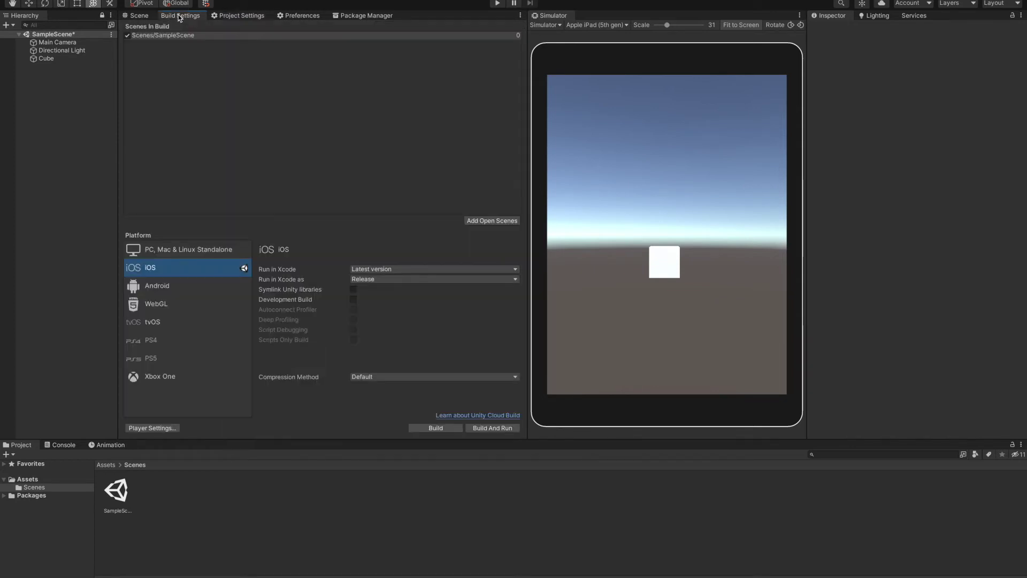
{"action": "left_click", "coordinate": [148, 14]}
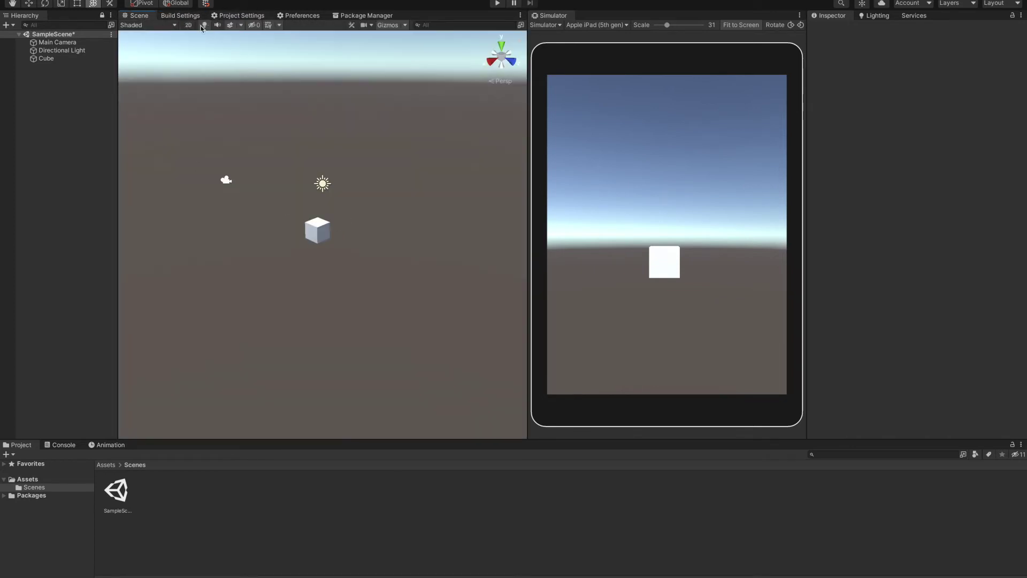
{"action": "left_click", "coordinate": [168, 17]}
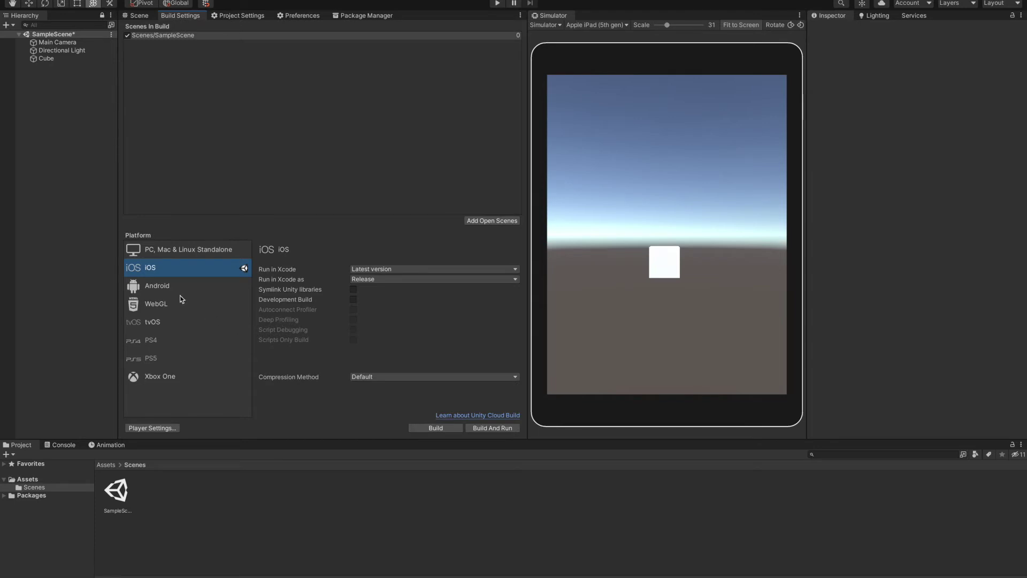
- Select Android, set ETC2 fallback to 32-bit half resolution, and enable Build App Bundle
{"action": "left_click", "coordinate": [164, 291]}
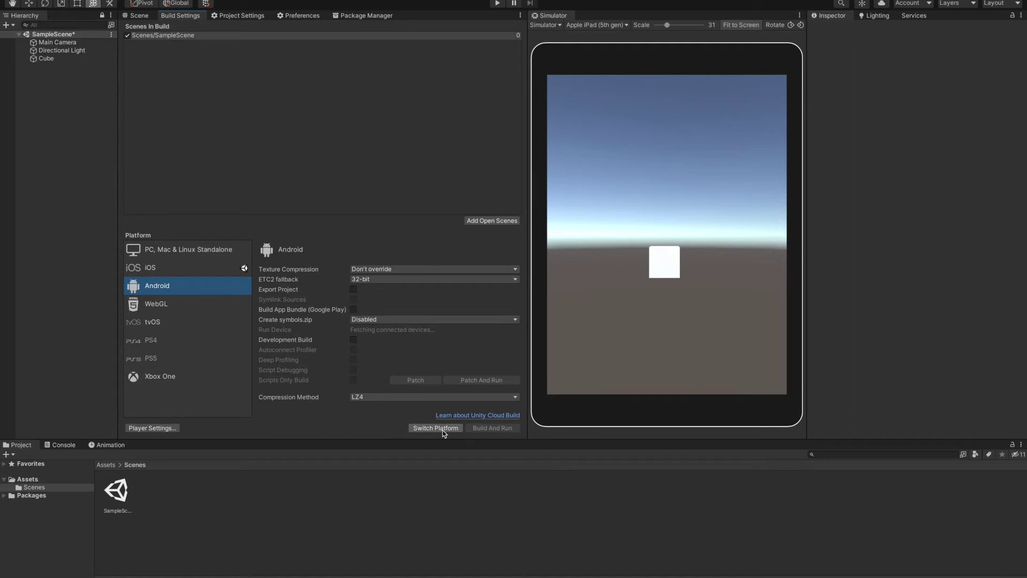
{"action": "left_click", "coordinate": [381, 269]}
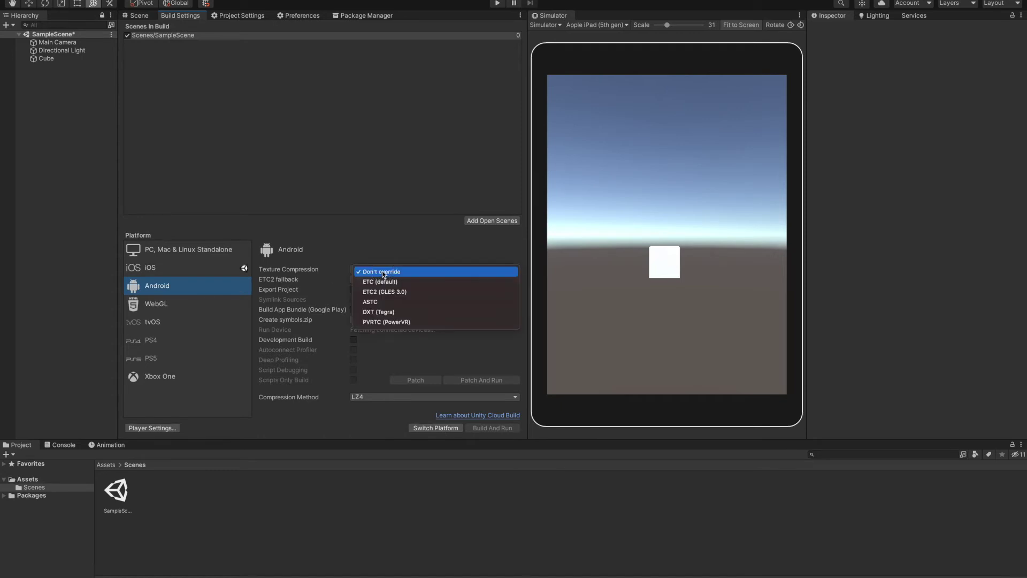
{"action": "left_click", "coordinate": [321, 262]}
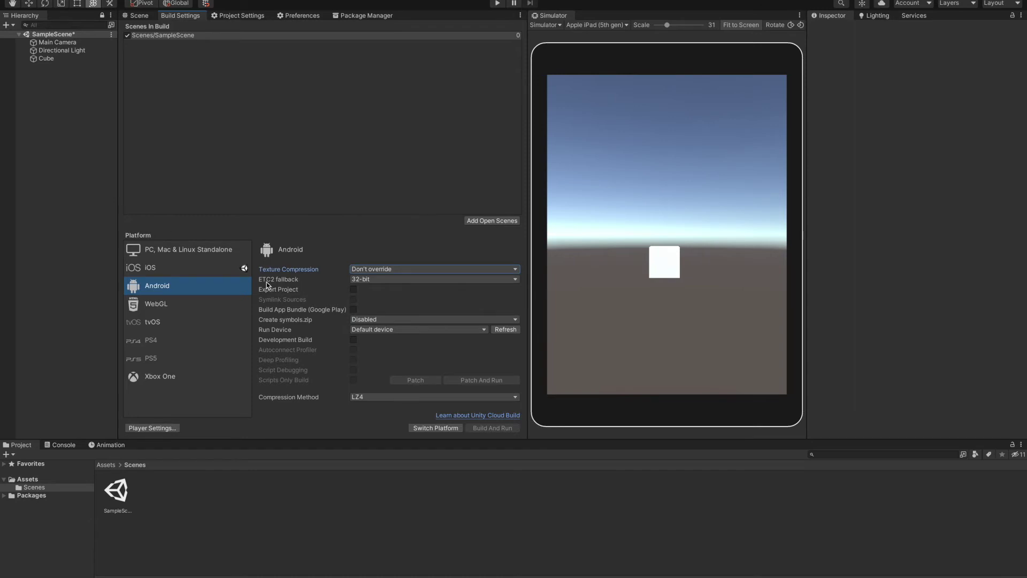
{"action": "left_click", "coordinate": [372, 278]}
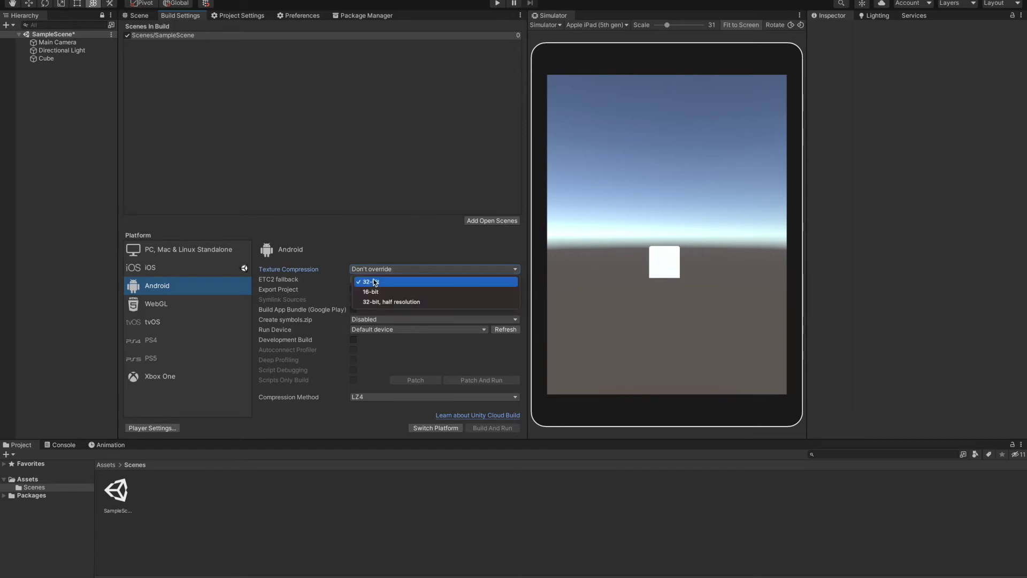
{"action": "left_click", "coordinate": [432, 300]}
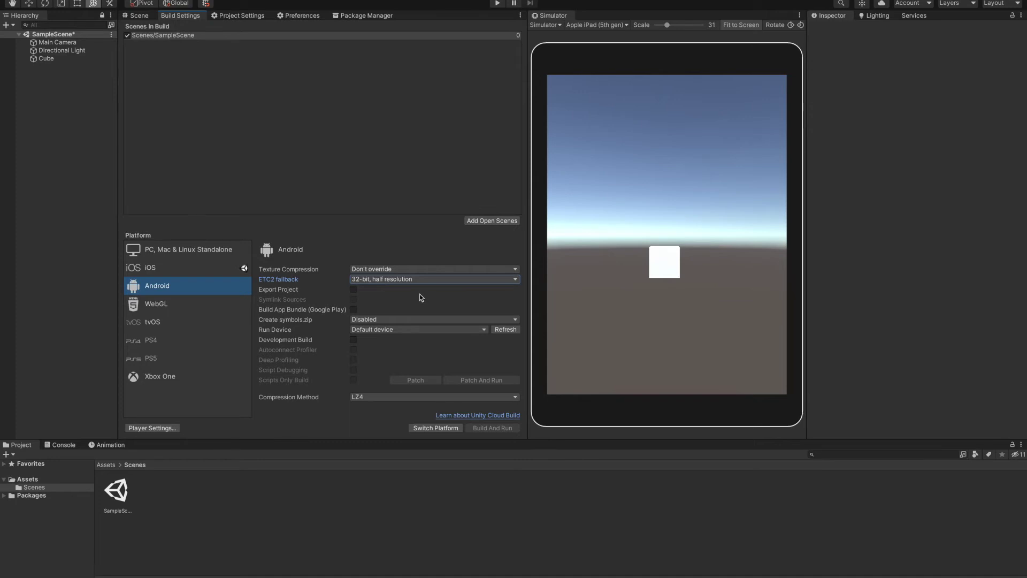
{"action": "left_click", "coordinate": [353, 310]}
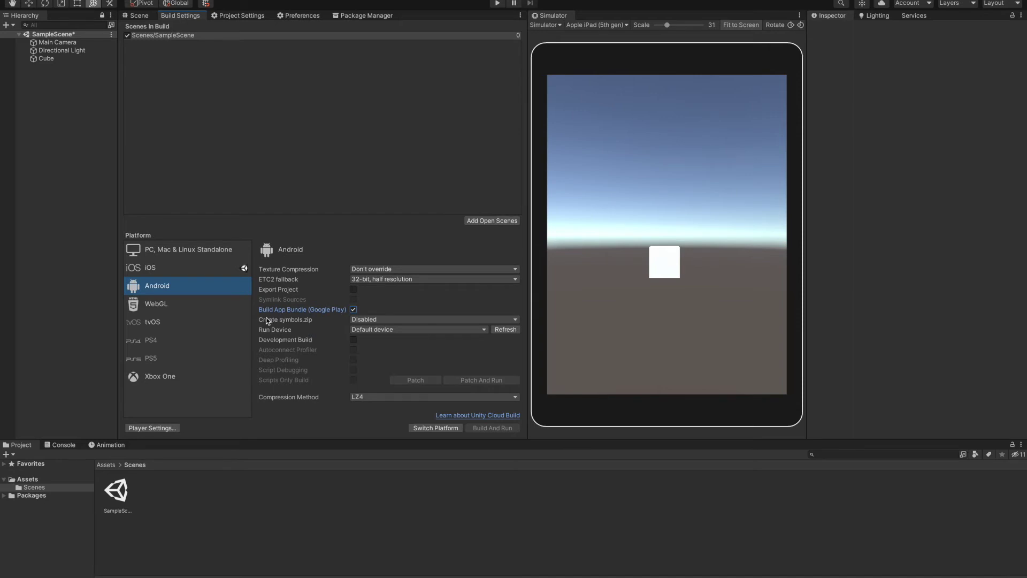
- Set Create symbols.zip to Public and Run Device to All compatible devices
{"action": "left_click", "coordinate": [379, 320]}
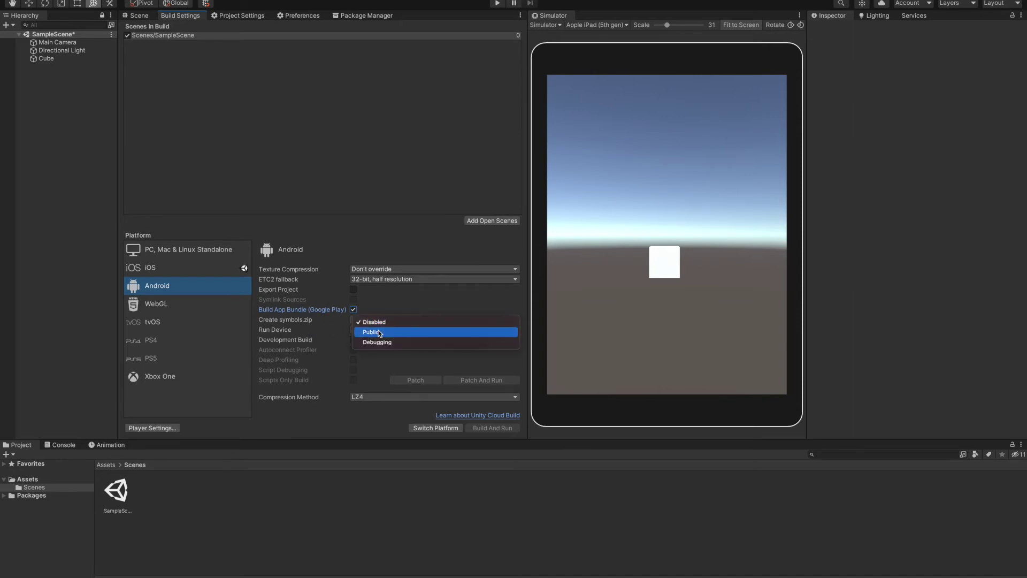
{"action": "left_click", "coordinate": [379, 332]}
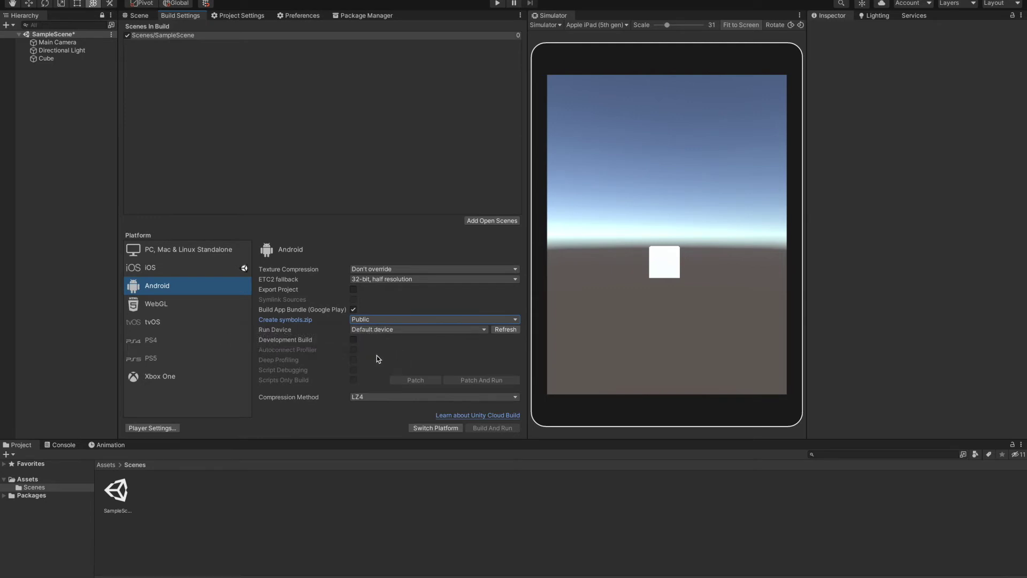
{"action": "left_click", "coordinate": [395, 329]}
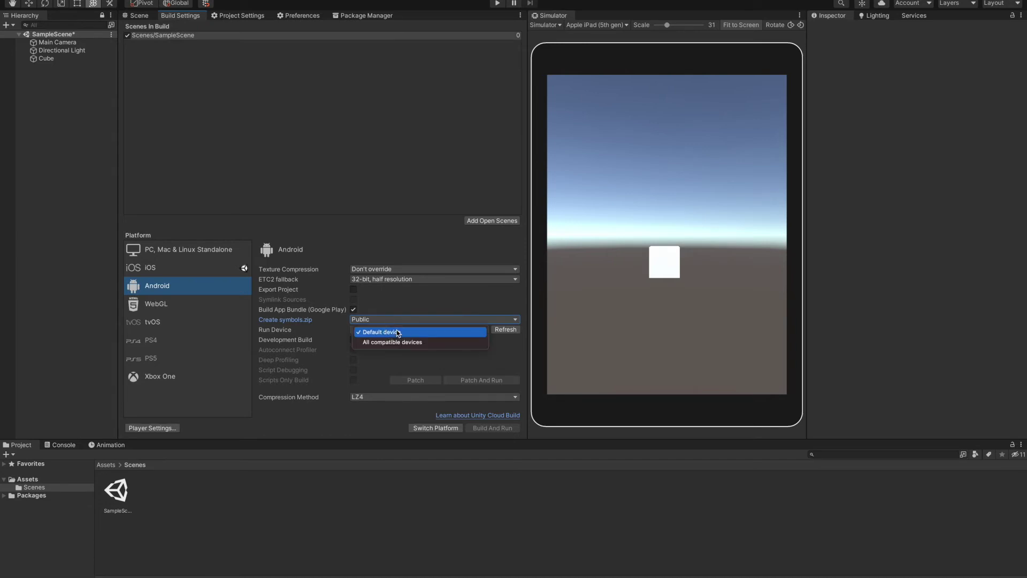
{"action": "left_click", "coordinate": [394, 342]}
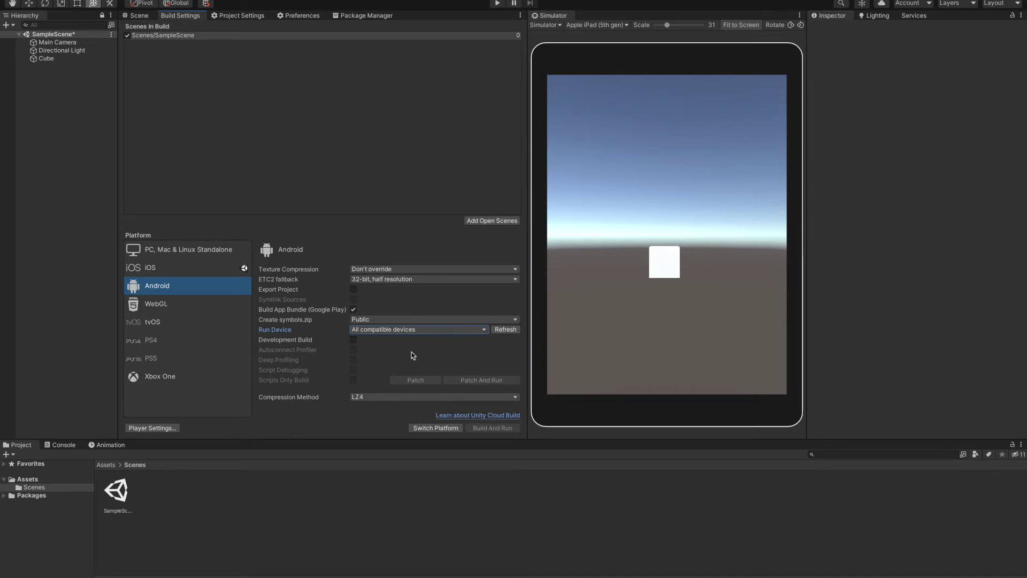
- Refresh the device list and choose the connected Samsung SM-A405FN as run device
{"action": "left_click", "coordinate": [505, 330]}
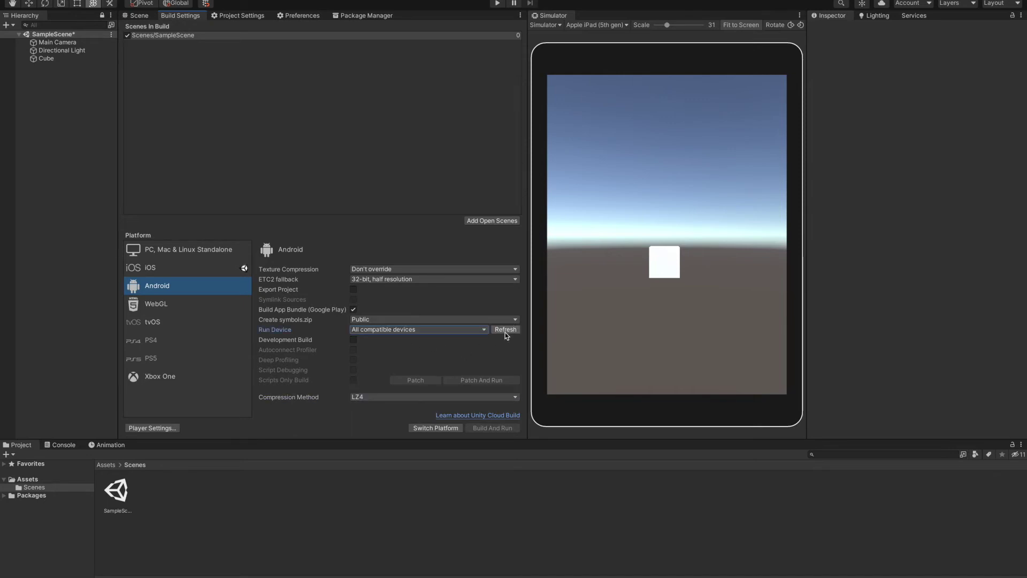
{"action": "left_click", "coordinate": [409, 331]}
{"action": "left_click", "coordinate": [407, 344]}
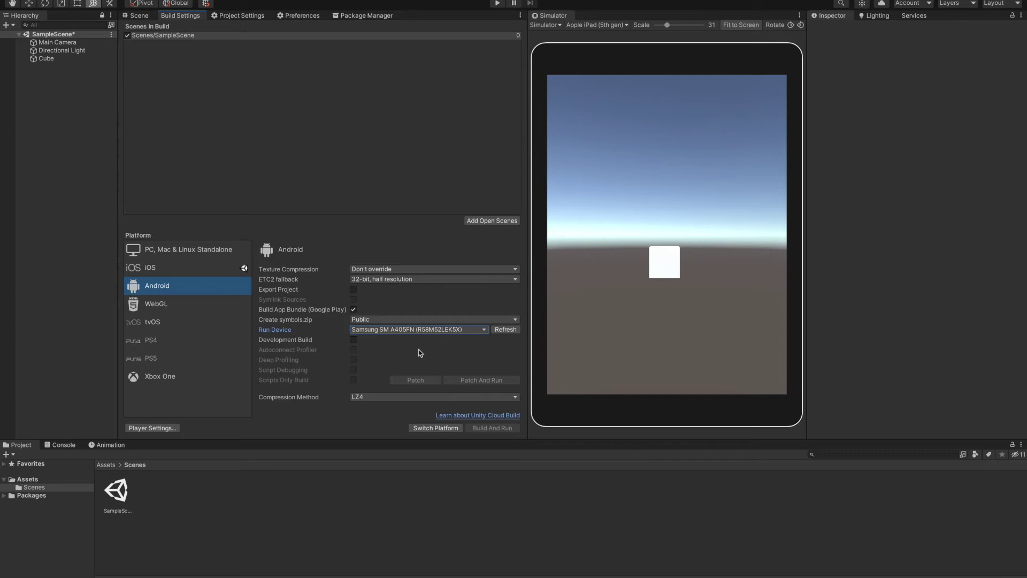
- Confirm the Compression Method stays on LZ4
{"action": "left_click", "coordinate": [361, 399]}
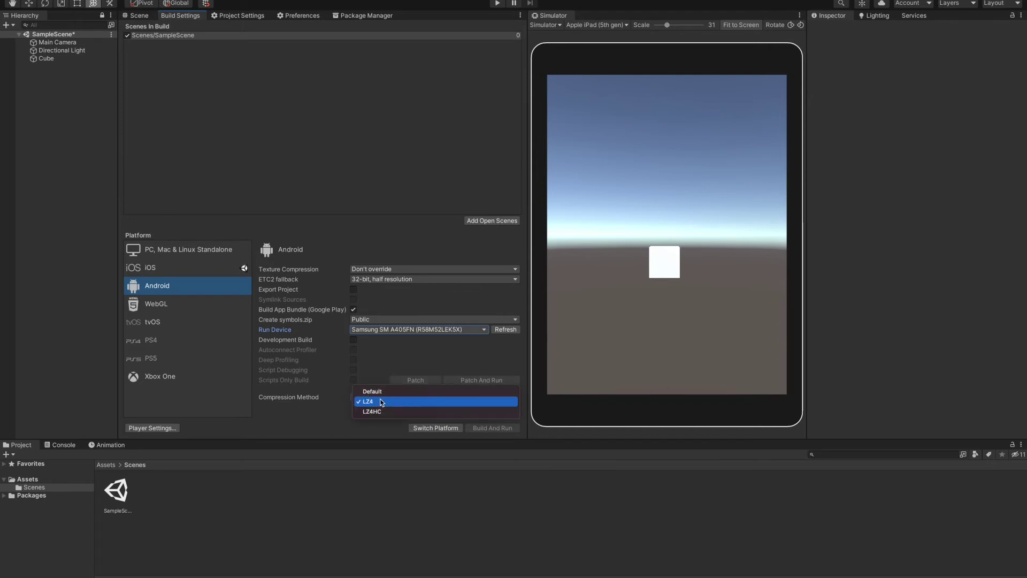
{"action": "left_click", "coordinate": [307, 413]}
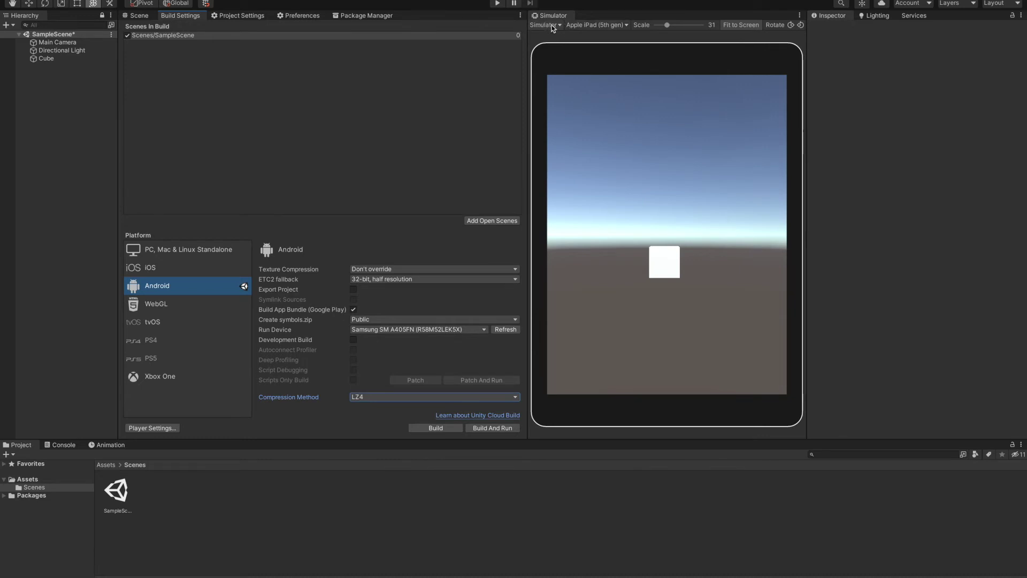
- Search 'sam' in the Simulator device list and choose Samsung Galaxy S8 after trying S10+
{"action": "left_click", "coordinate": [589, 25]}
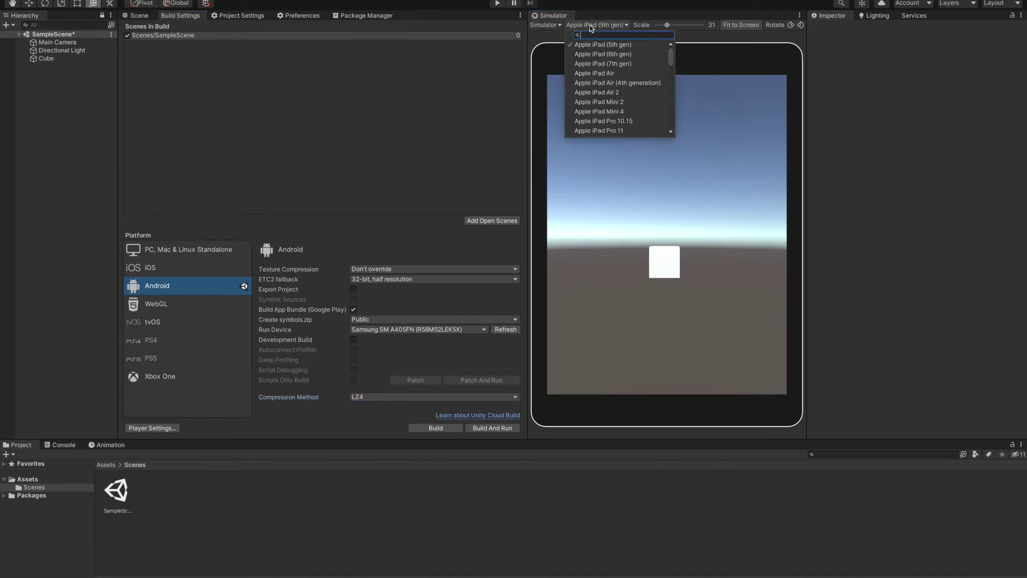
{"action": "type", "text": "sams"}
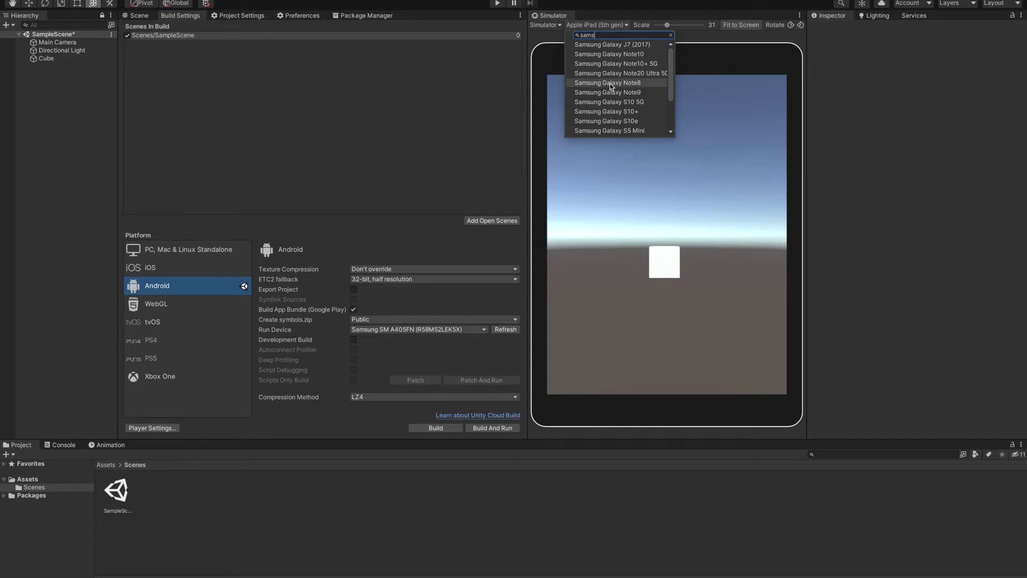
{"action": "scroll", "coordinate": [607, 85], "scroll_direction": "down", "scroll_amount": 1}
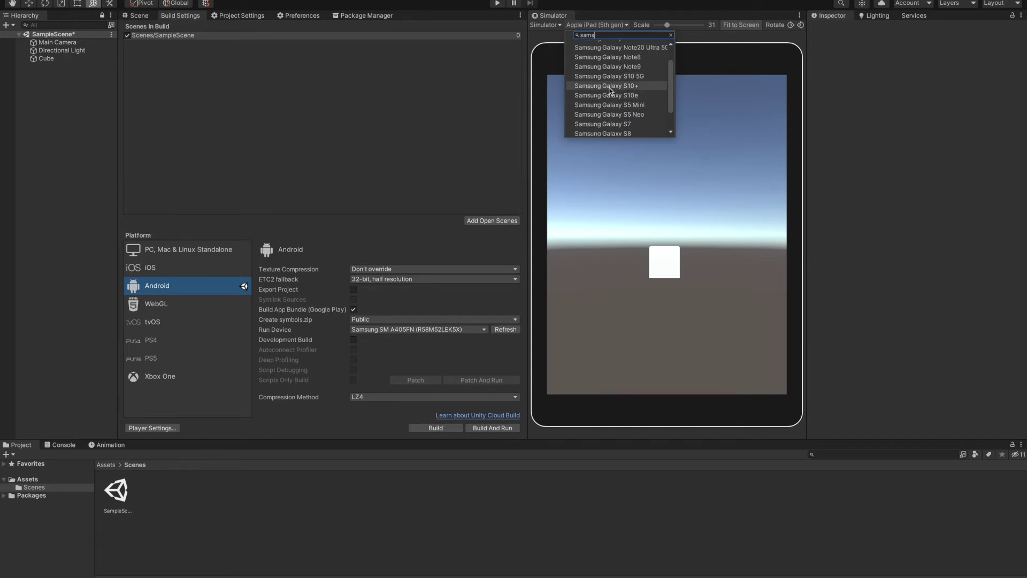
{"action": "left_click", "coordinate": [608, 90]}
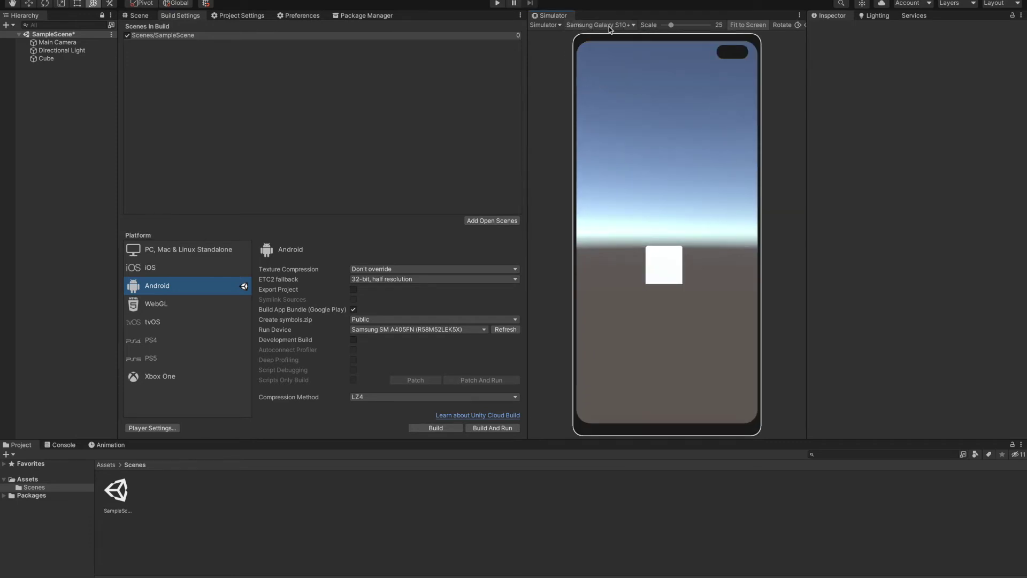
{"action": "left_click", "coordinate": [608, 25]}
{"action": "left_click", "coordinate": [613, 100]}
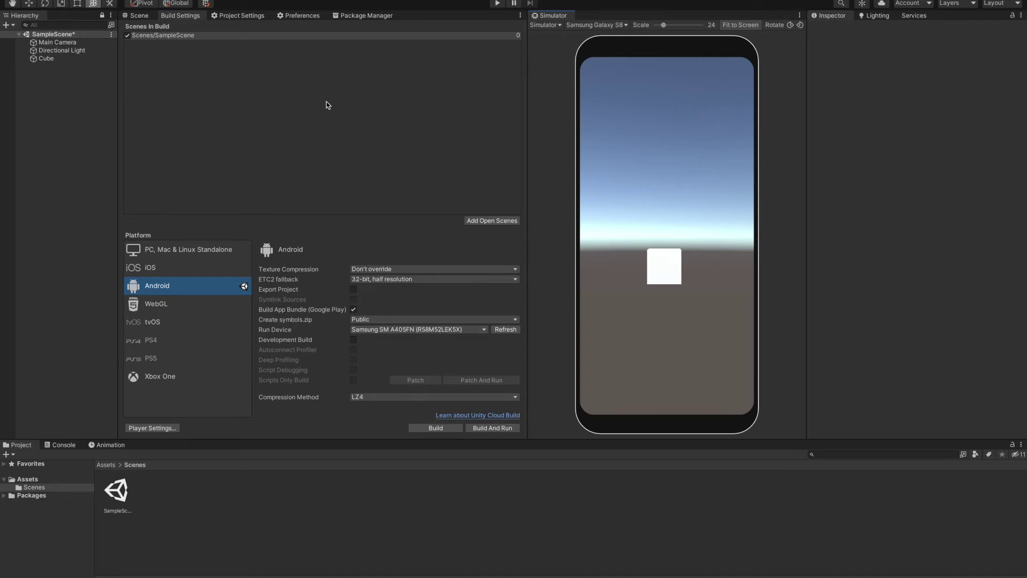
{"action": "left_click", "coordinate": [239, 16]}
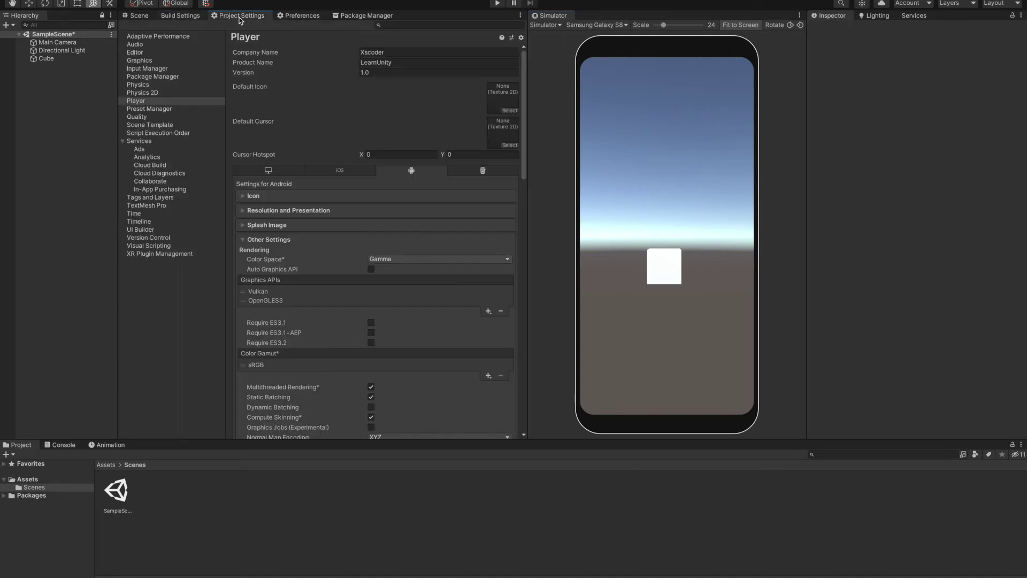
- Show the Player page in Project Settings after a brief look at Quality
{"action": "left_click", "coordinate": [138, 102]}
{"action": "left_click", "coordinate": [138, 118]}
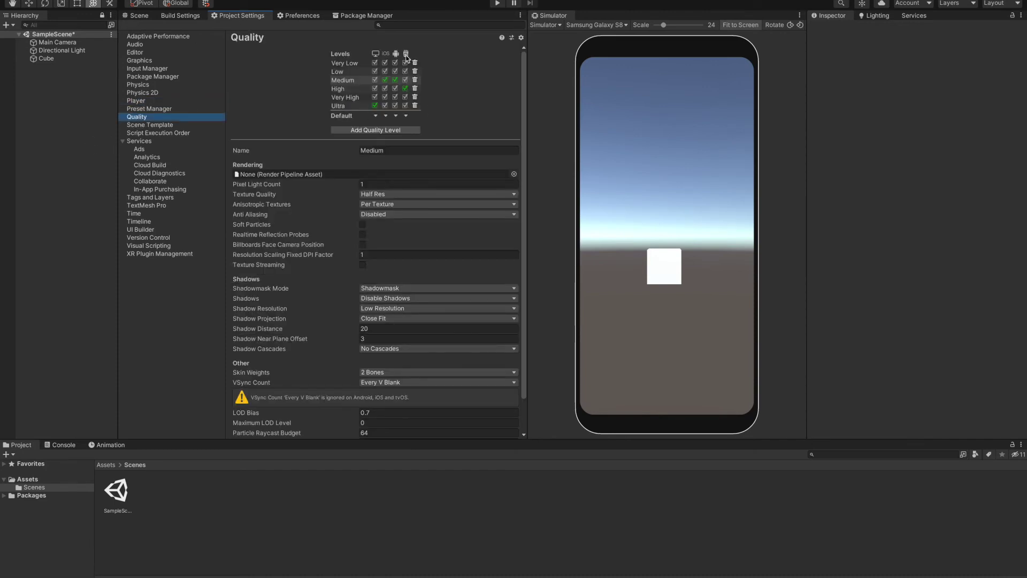
{"action": "left_click", "coordinate": [139, 101]}
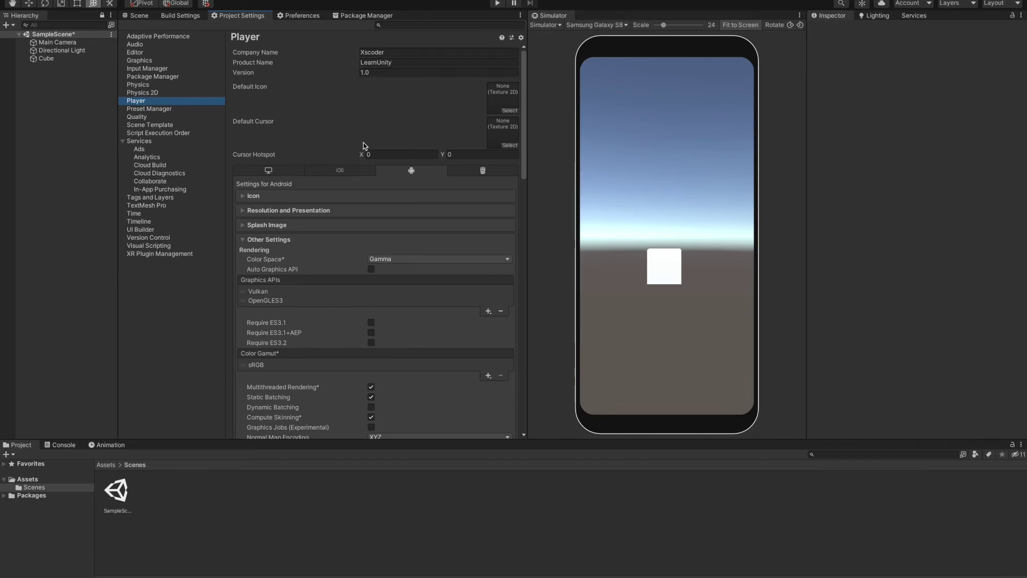
- Keep Lightmap Encoding at Low Quality in Other Settings
{"action": "scroll", "coordinate": [364, 142], "scroll_direction": "down", "scroll_amount": 3}
{"action": "scroll", "coordinate": [362, 140], "scroll_direction": "down", "scroll_amount": 7}
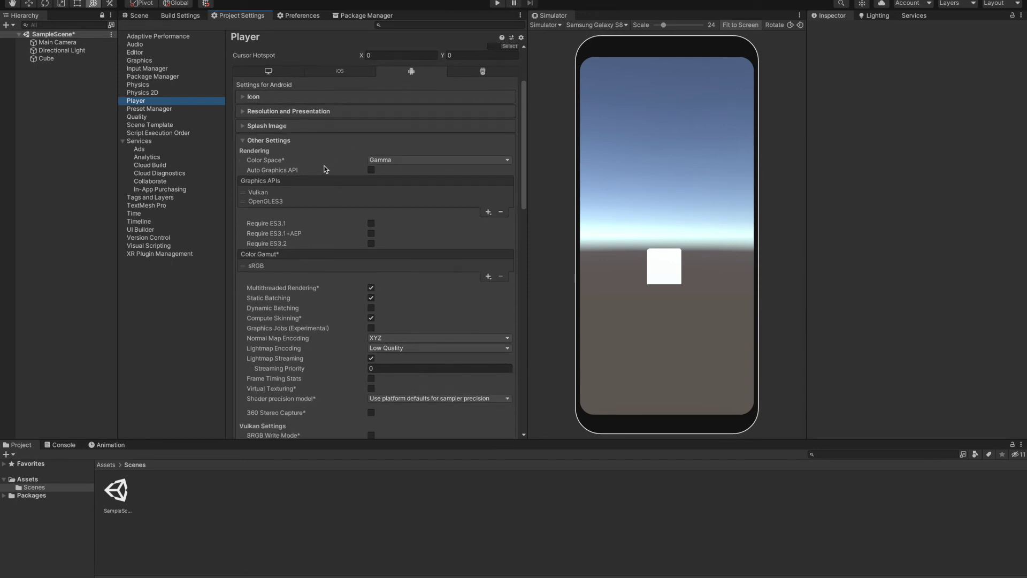
{"action": "scroll", "coordinate": [357, 171], "scroll_direction": "down", "scroll_amount": 2}
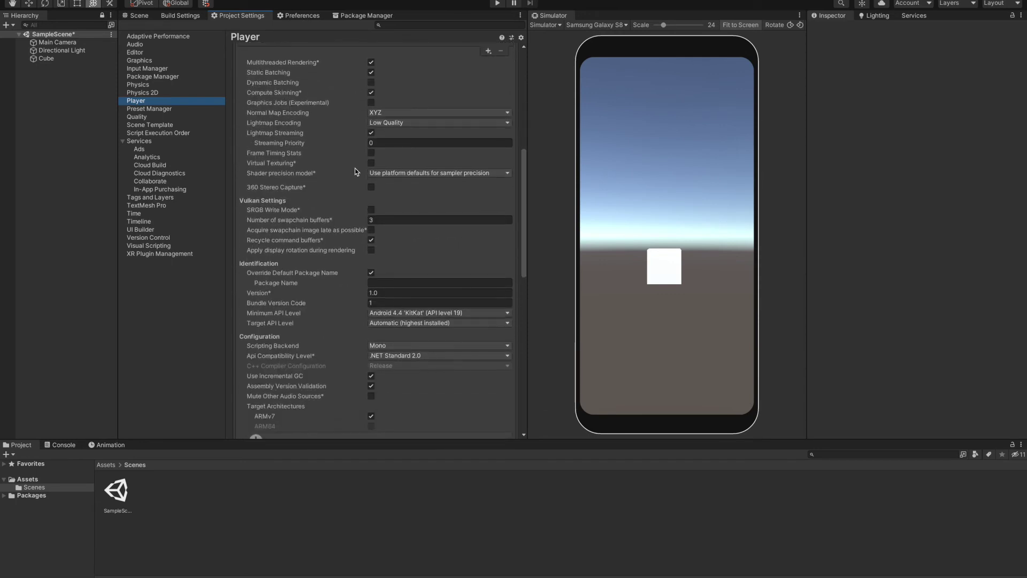
{"action": "left_click", "coordinate": [407, 123]}
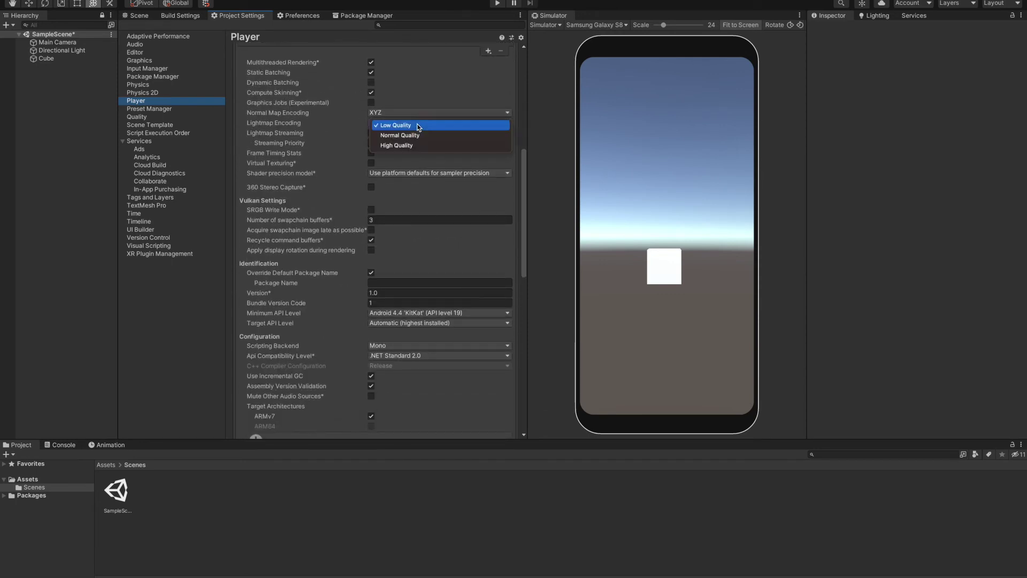
{"action": "left_click", "coordinate": [424, 128]}
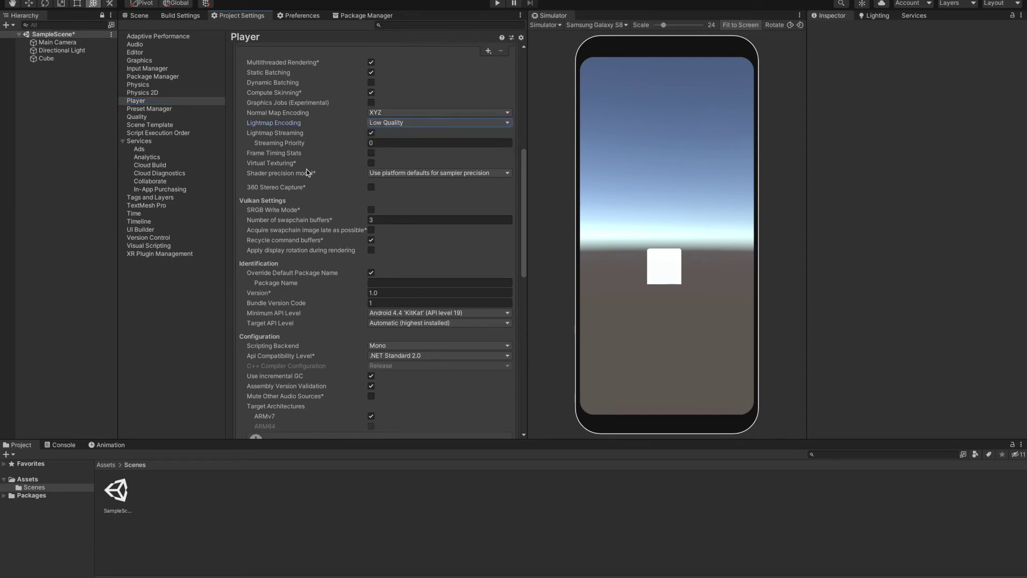
- Set the package name to com.yourname.gamename
{"action": "scroll", "coordinate": [351, 214], "scroll_direction": "down", "scroll_amount": 2}
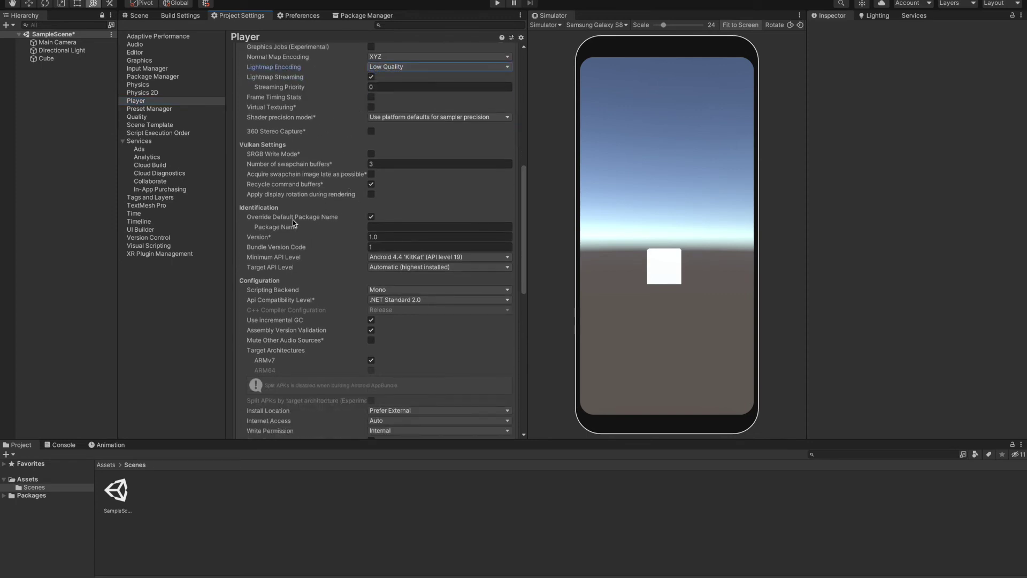
{"action": "left_click", "coordinate": [407, 227]}
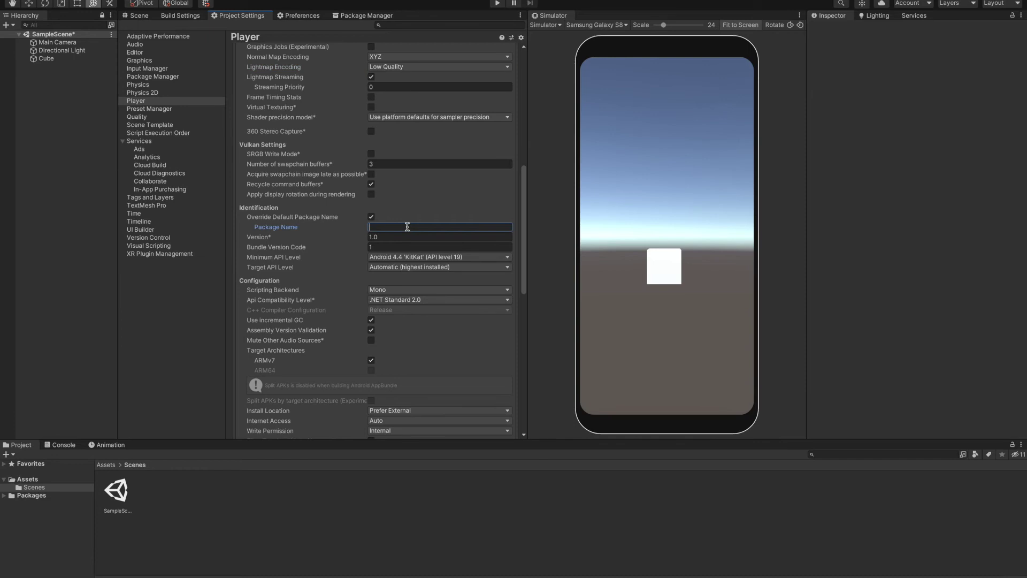
{"action": "type", "text": "com.yourname.gamename"}
{"action": "left_click", "coordinate": [372, 237]}
{"action": "left_click", "coordinate": [383, 246]}
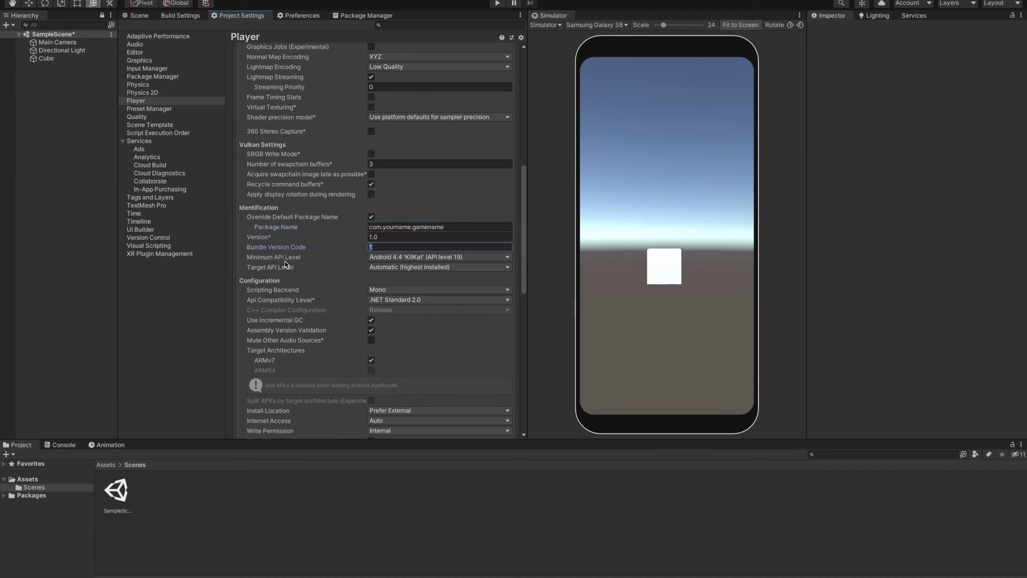
- Set Minimum API Level to Android 6.0 'Marshmallow' (API 23)
{"action": "left_click", "coordinate": [434, 258]}
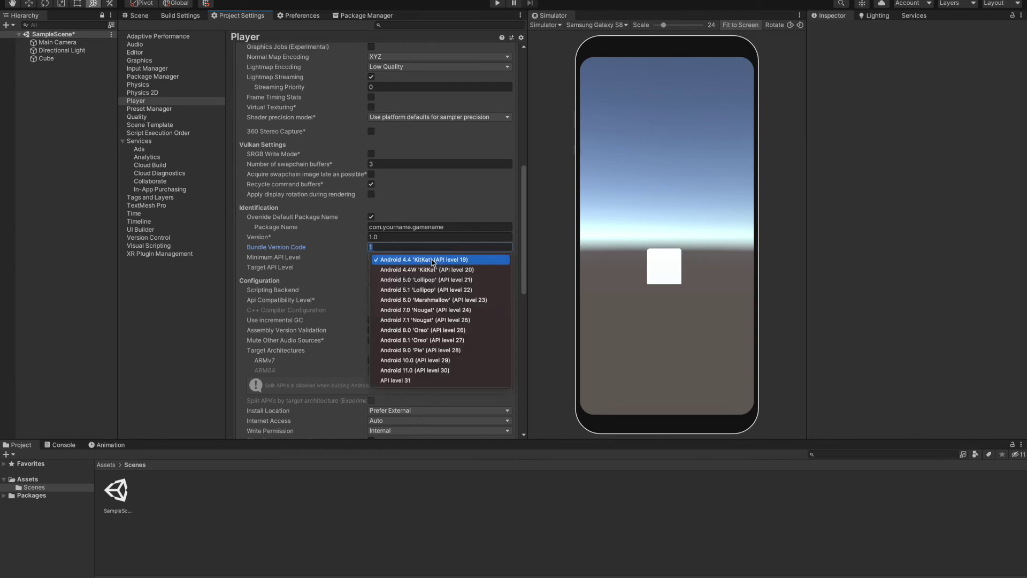
{"action": "left_click", "coordinate": [420, 300]}
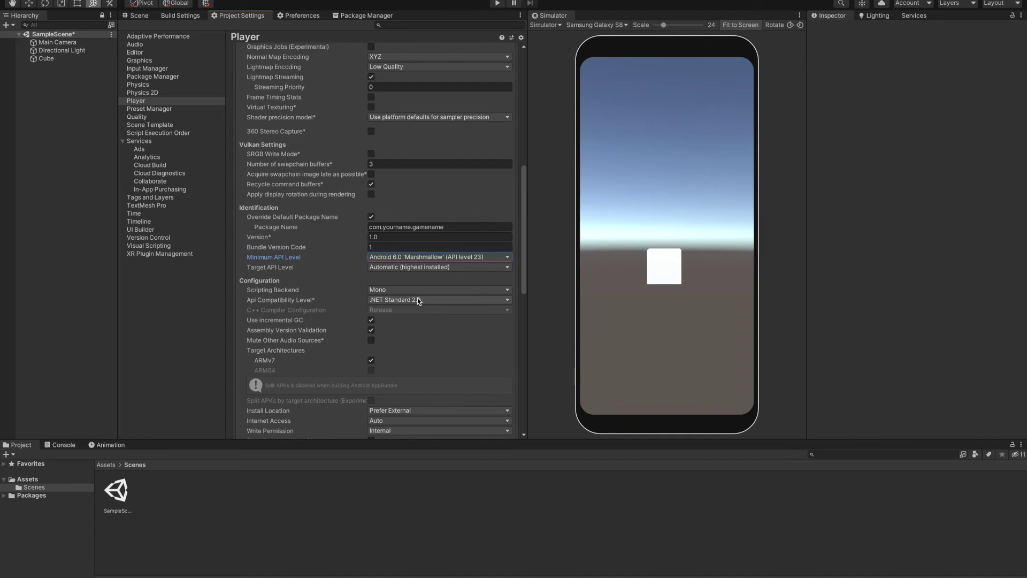
{"action": "left_click", "coordinate": [418, 258]}
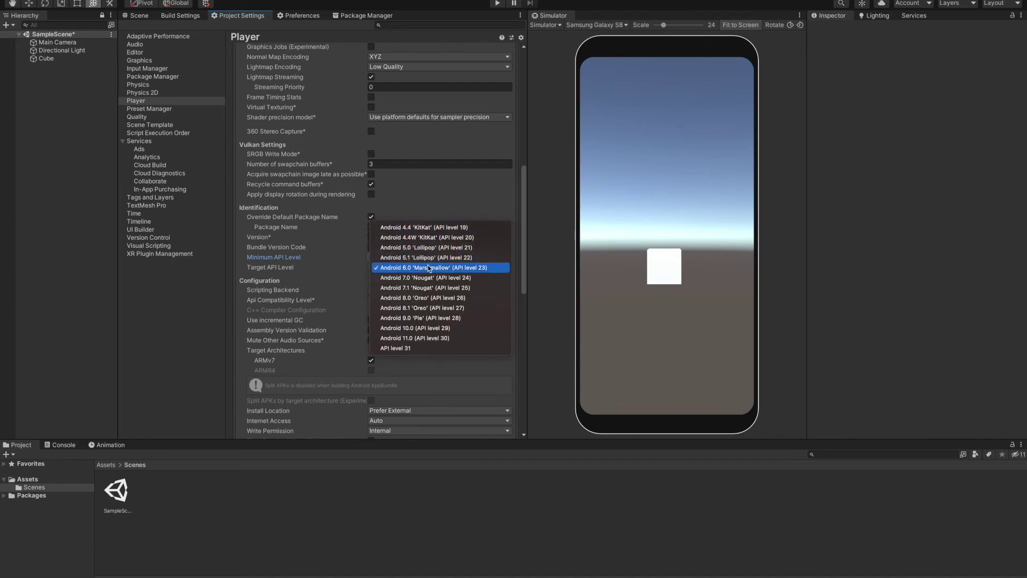
{"action": "left_click", "coordinate": [281, 261]}
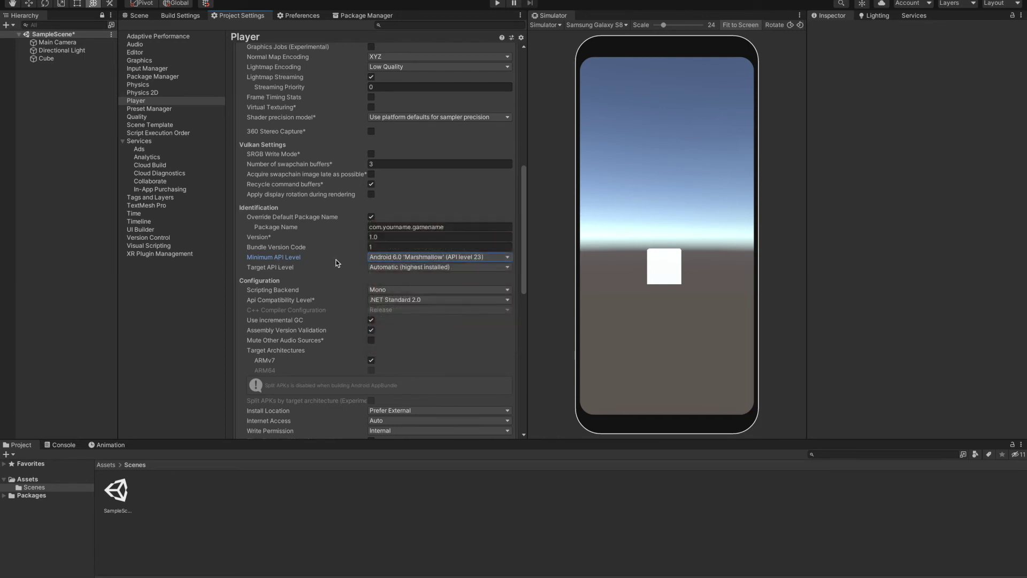
{"action": "left_click", "coordinate": [405, 258]}
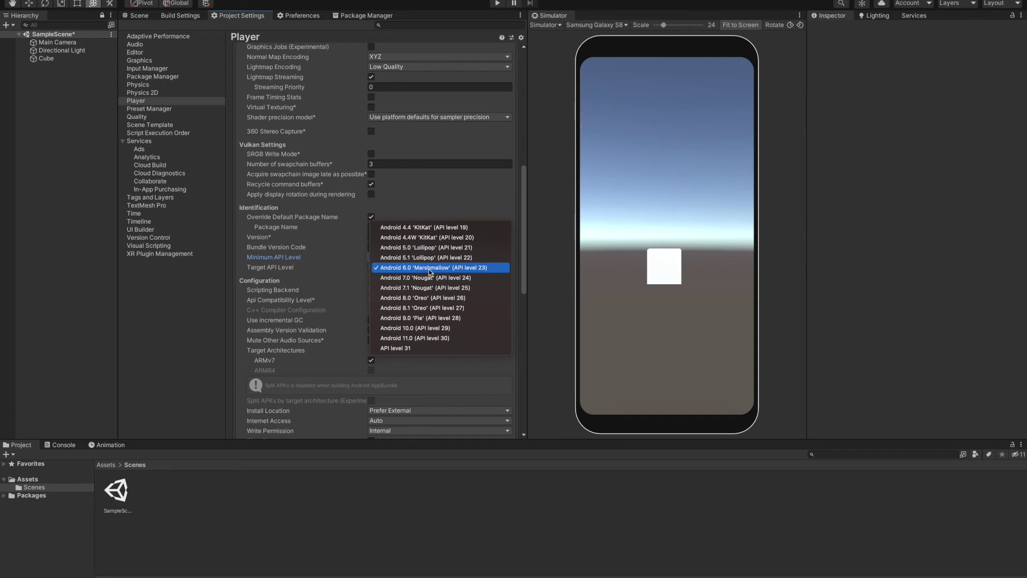
{"action": "left_click", "coordinate": [428, 269]}
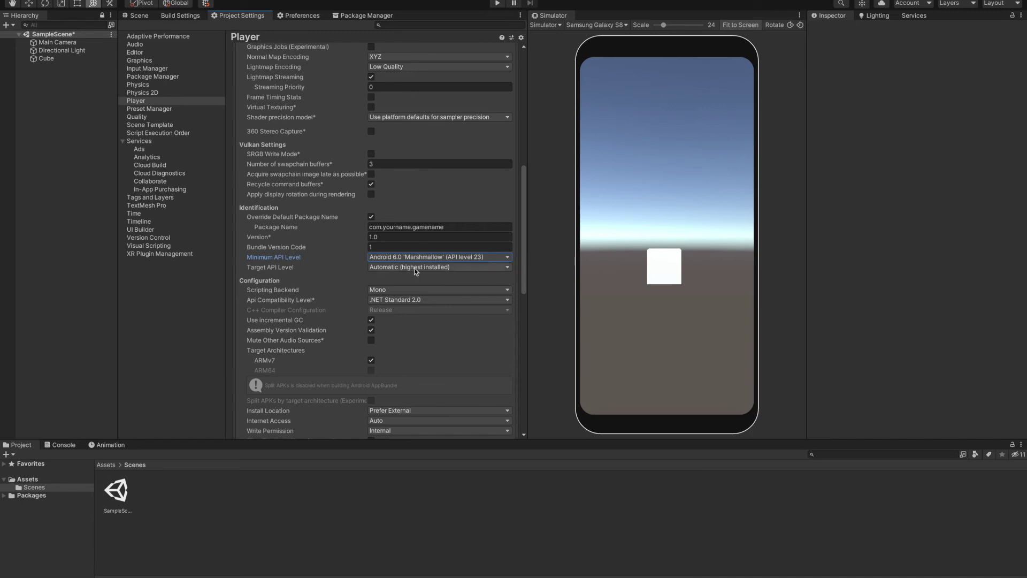
- Keep Target API Level at Android 11.0 (API 30)
{"action": "left_click", "coordinate": [435, 268]}
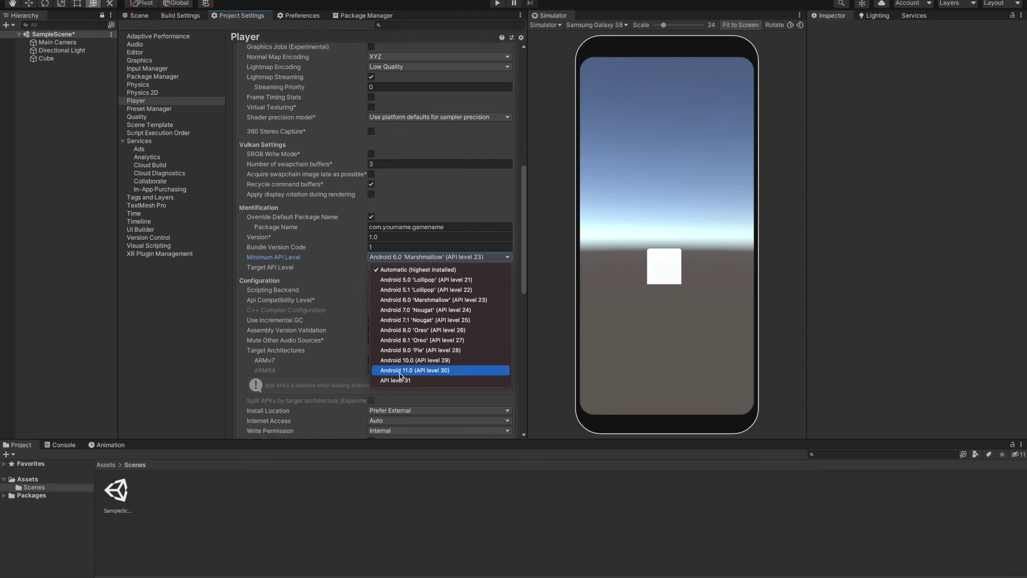
{"action": "left_click", "coordinate": [451, 372]}
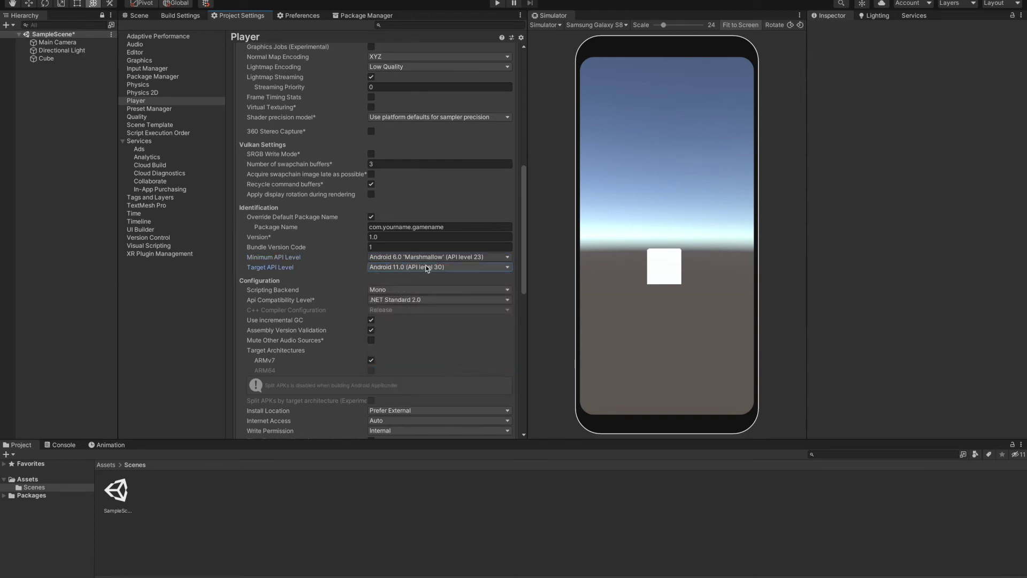
{"action": "left_click", "coordinate": [427, 267]}
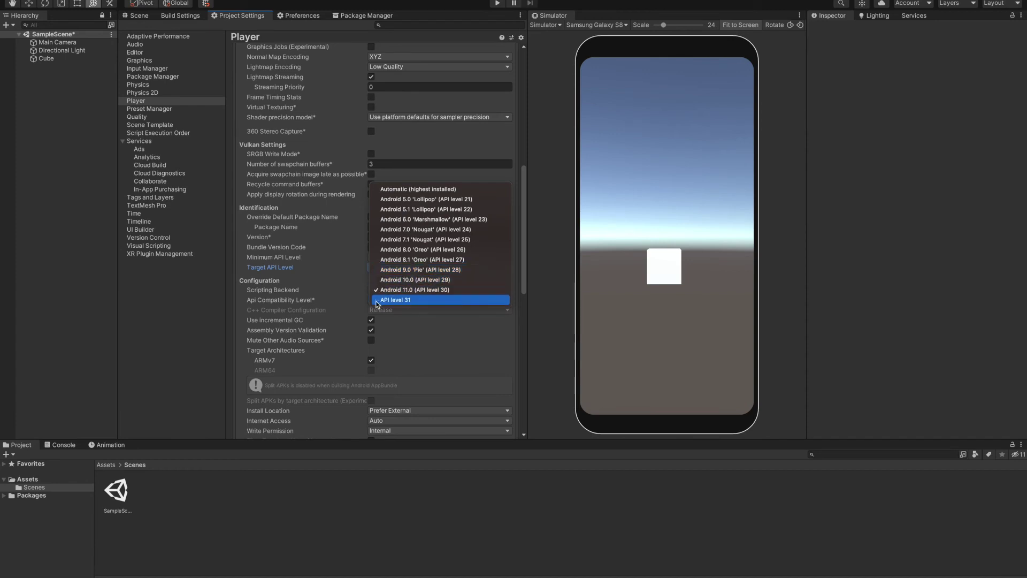
{"action": "left_click", "coordinate": [412, 290]}
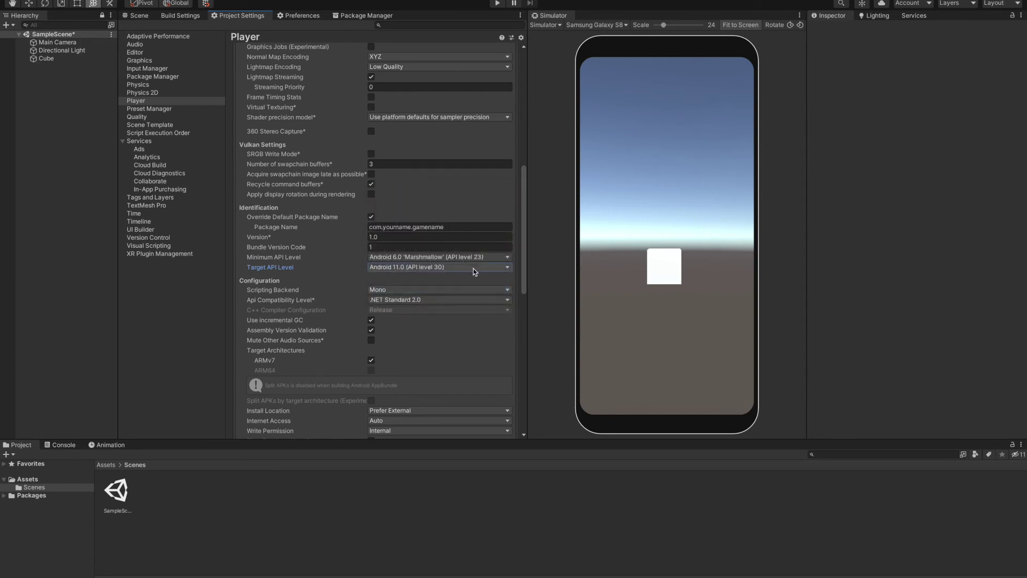
{"action": "left_click", "coordinate": [453, 267]}
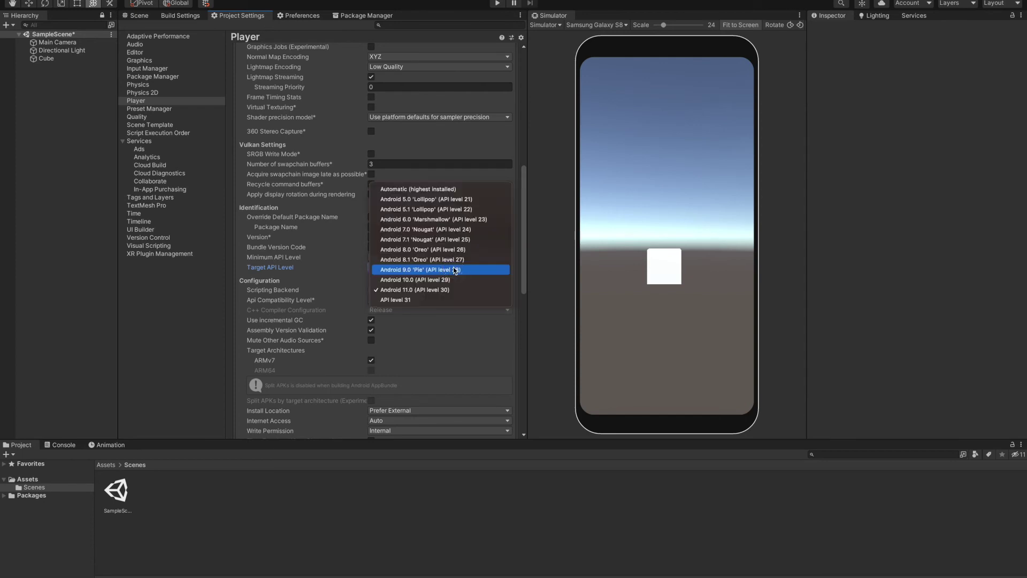
{"action": "left_click", "coordinate": [424, 316]}
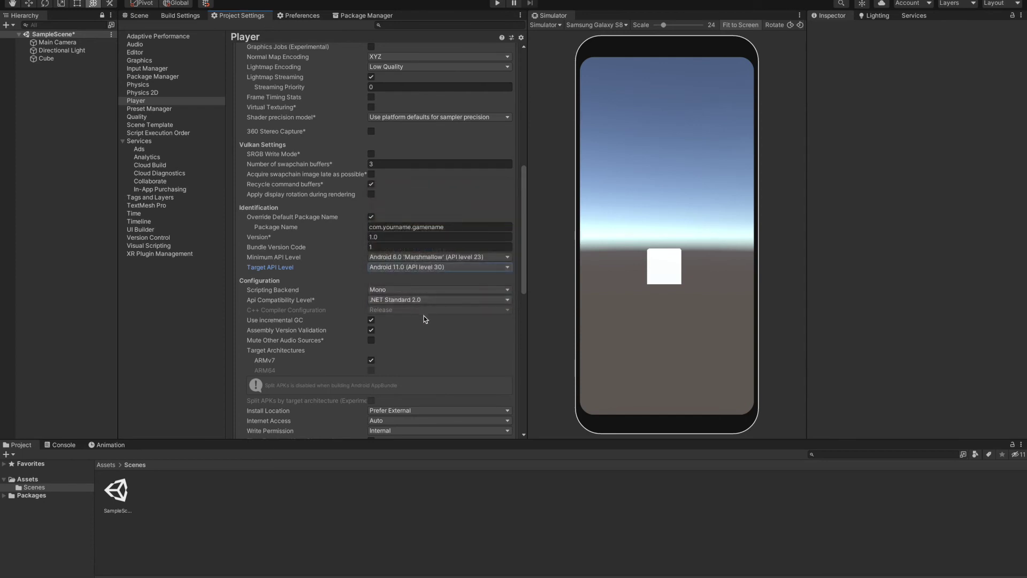
{"action": "scroll", "coordinate": [340, 321], "scroll_direction": "down", "scroll_amount": 5}
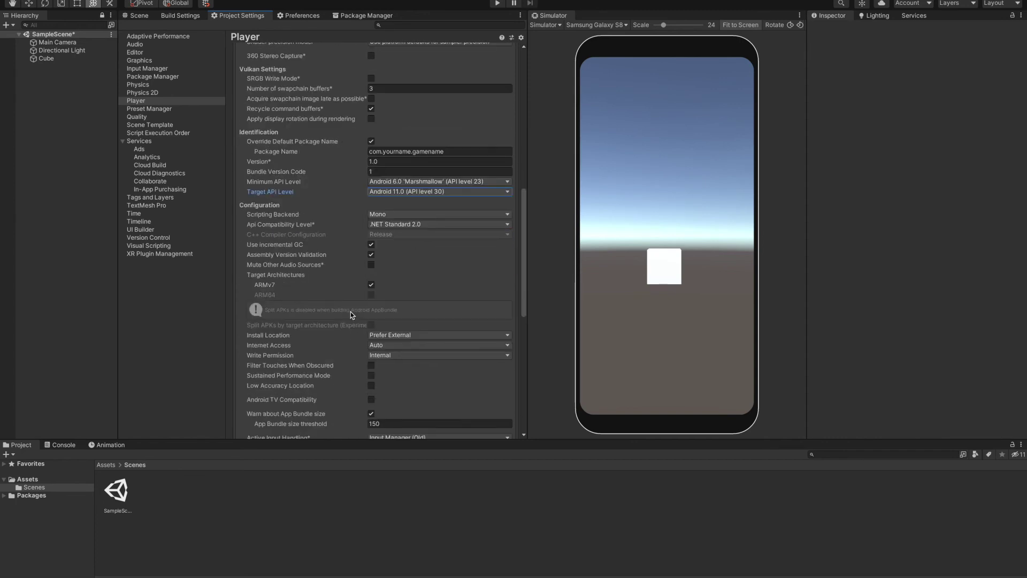
- Switch Scripting Backend to IL2CPP and tick ARM64 under Target Architectures
{"action": "scroll", "coordinate": [351, 311], "scroll_direction": "up", "scroll_amount": 1}
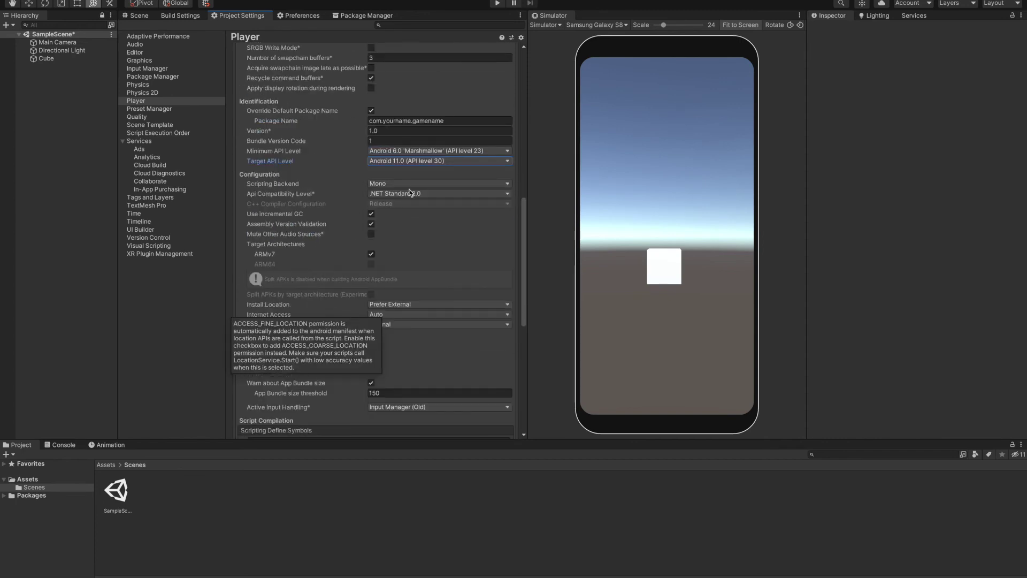
{"action": "left_click", "coordinate": [429, 181]}
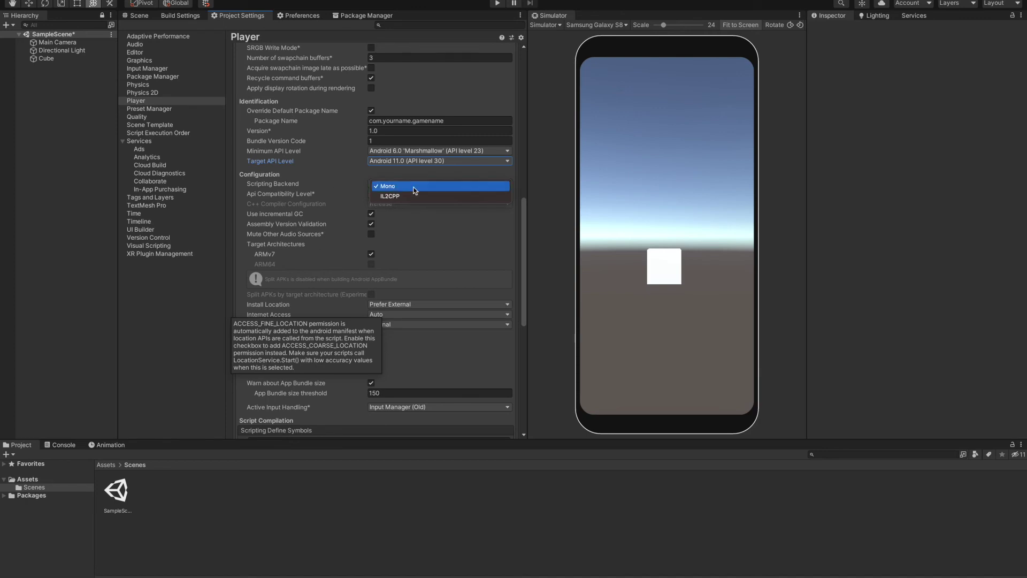
{"action": "left_click", "coordinate": [411, 195]}
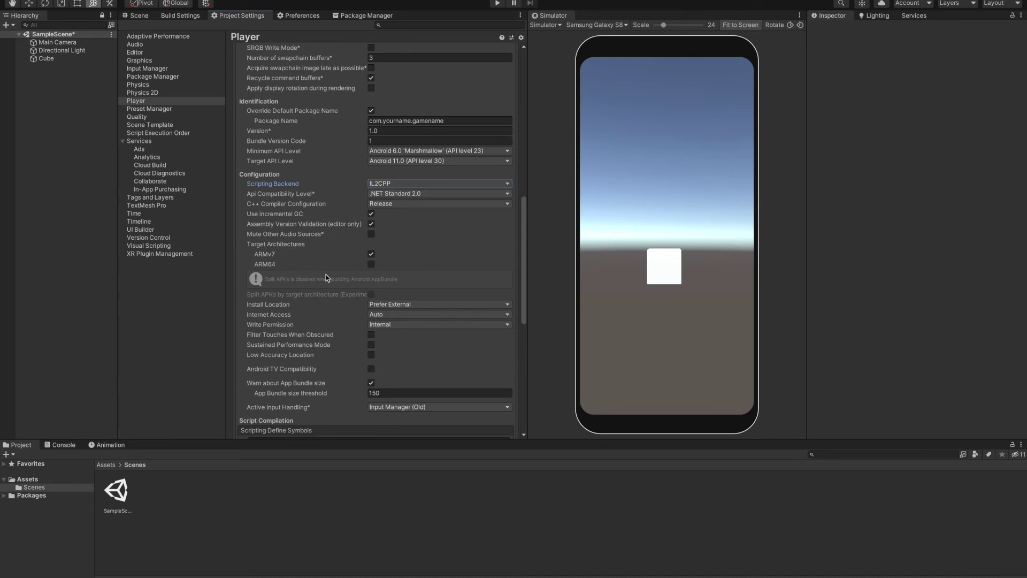
{"action": "left_click", "coordinate": [372, 263]}
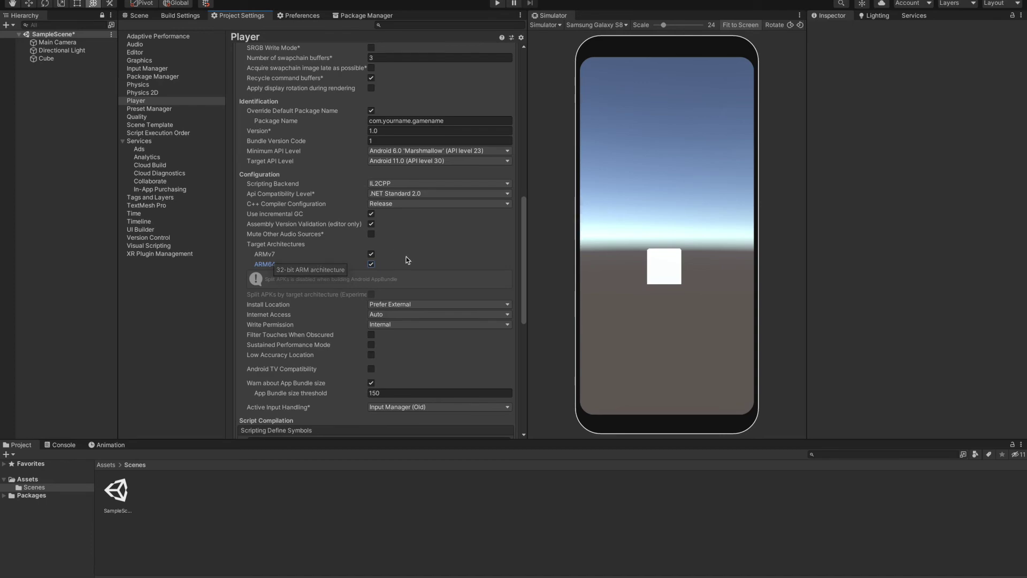
- Scroll down and expand the Publishing Settings section
{"action": "scroll", "coordinate": [407, 257], "scroll_direction": "down", "scroll_amount": 10}
{"action": "scroll", "coordinate": [407, 257], "scroll_direction": "down", "scroll_amount": 5}
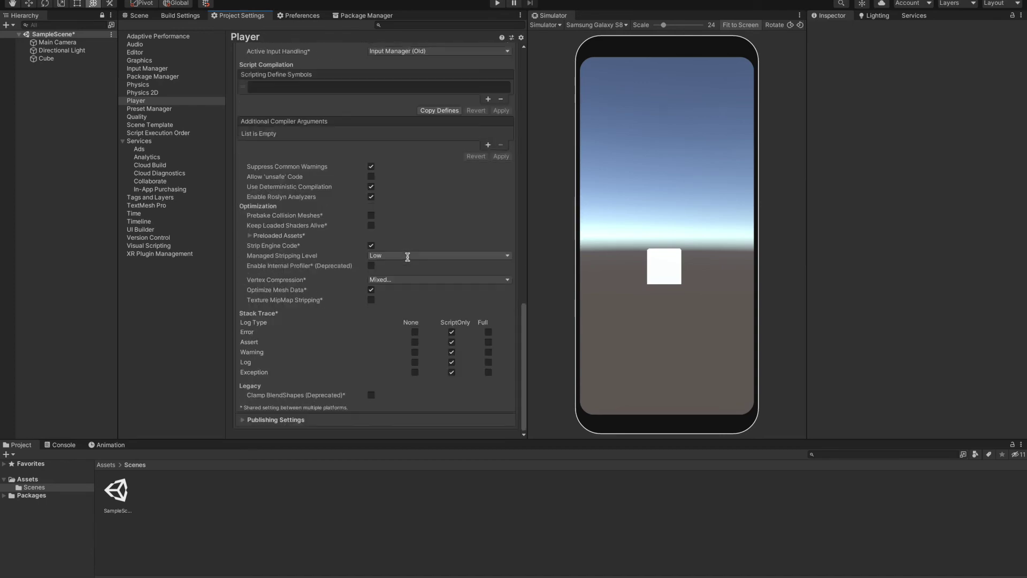
{"action": "left_click", "coordinate": [275, 420]}
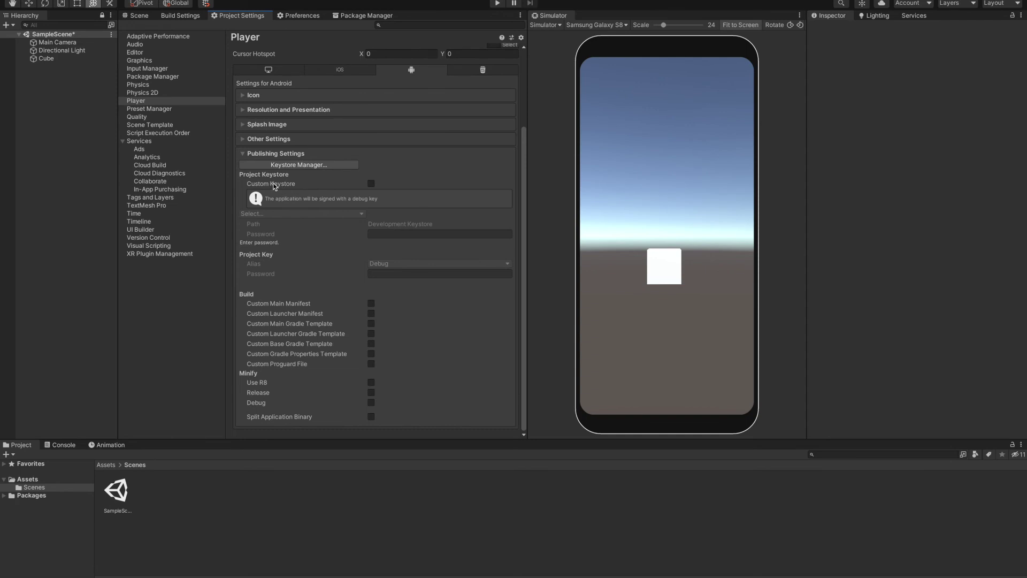
- Launch the Keystore Manager from Publishing Settings
{"action": "left_click", "coordinate": [298, 165]}
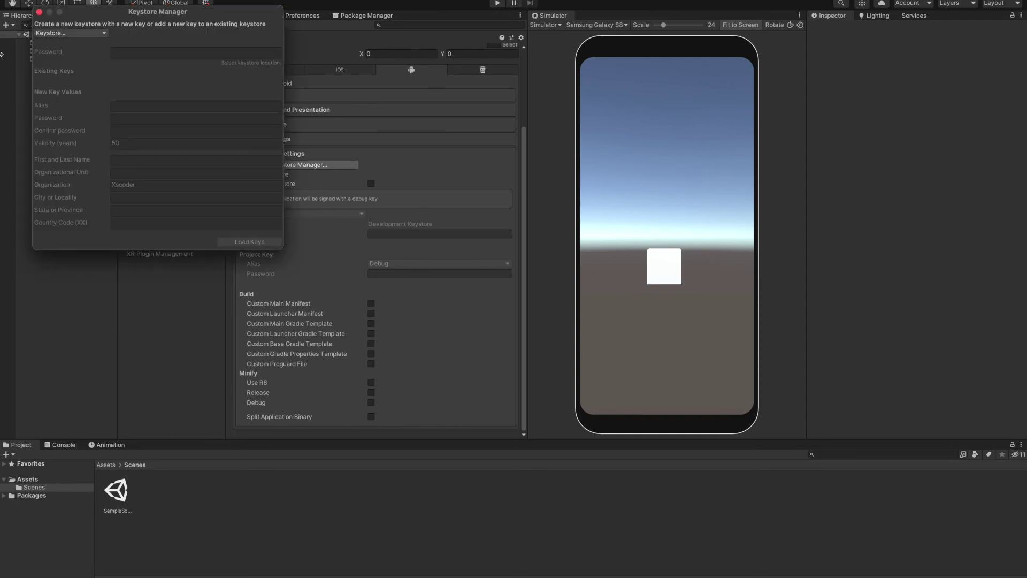
- Create a new keystore file named 'keystore' in a dedicated location on the Desktop
{"action": "left_click", "coordinate": [71, 35]}
{"action": "mouse_move", "coordinate": [64, 46]}
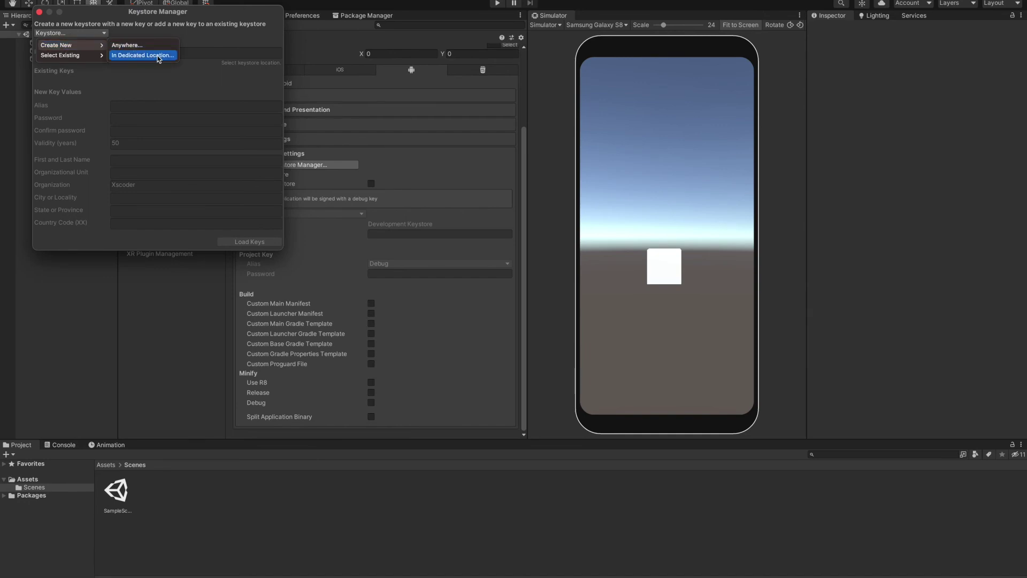
{"action": "left_click", "coordinate": [140, 56]}
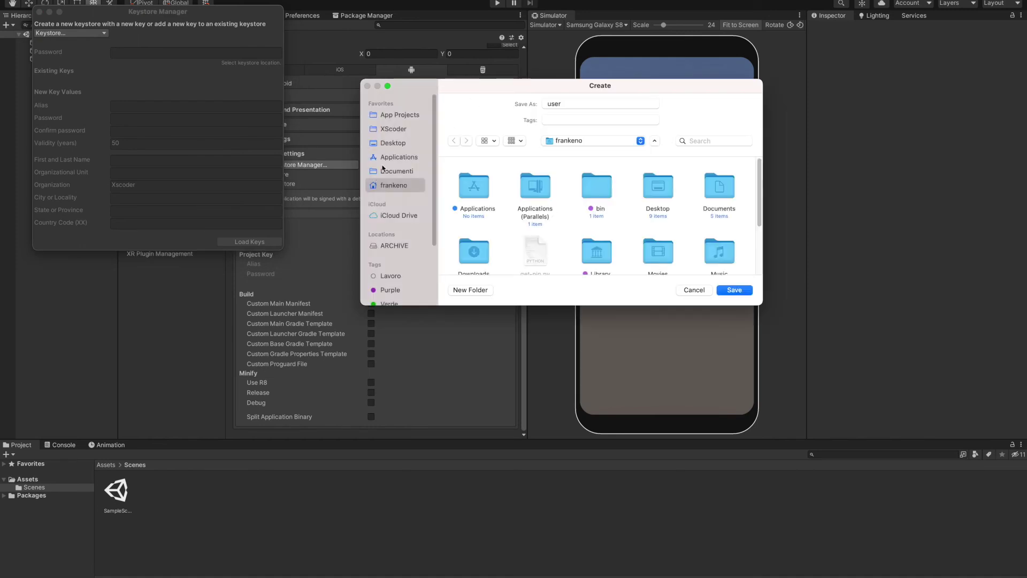
{"action": "left_click", "coordinate": [397, 144]}
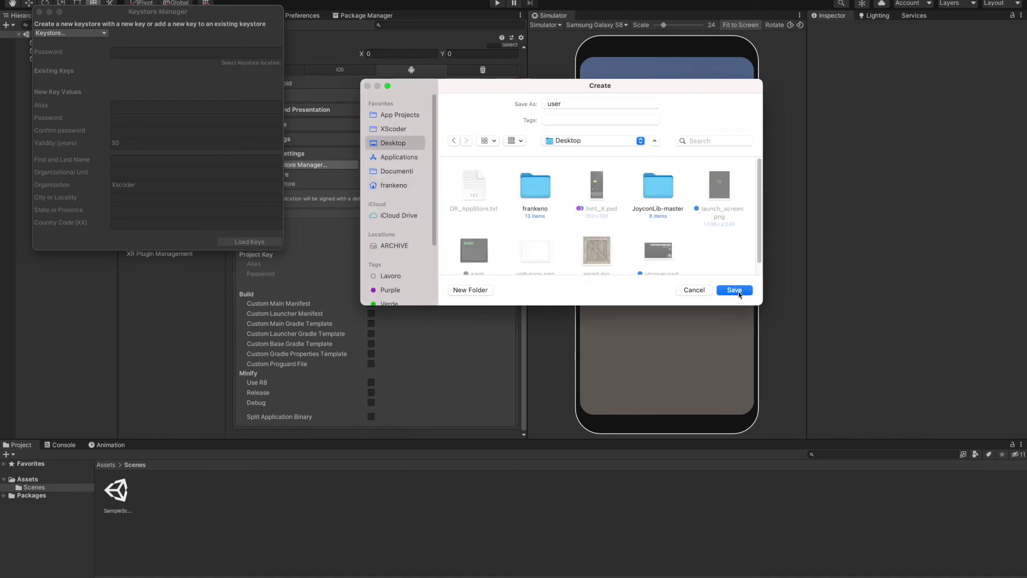
{"action": "type", "text": "keywtore"}
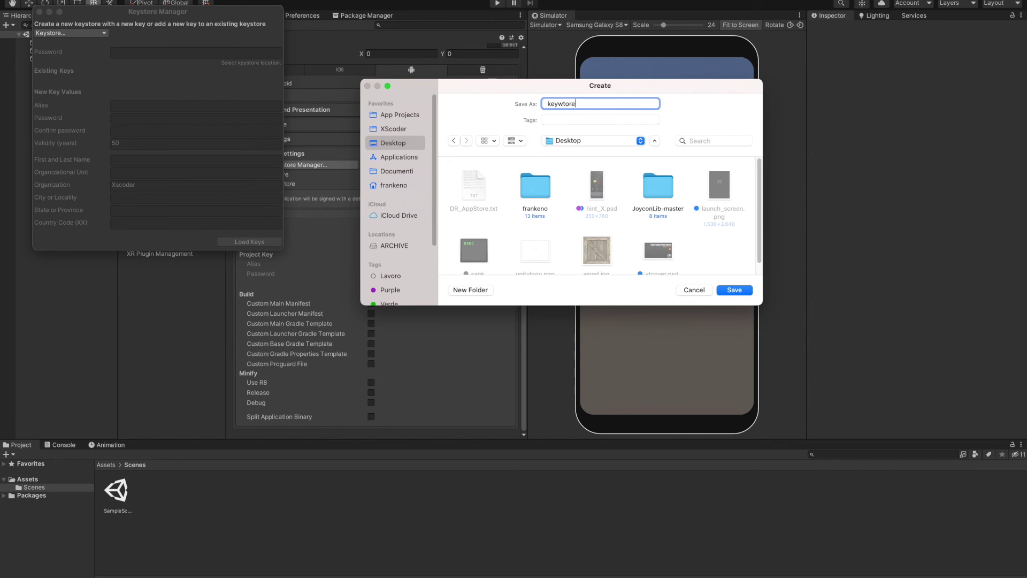
{"action": "key", "text": "BackSpace"}
{"action": "key", "text": "BackSpace"}
{"action": "key", "text": "BackSpace"}
{"action": "key", "text": "BackSpace"}
{"action": "key", "text": "BackSpace"}
{"action": "type", "text": "store"}
{"action": "left_click", "coordinate": [736, 290]}
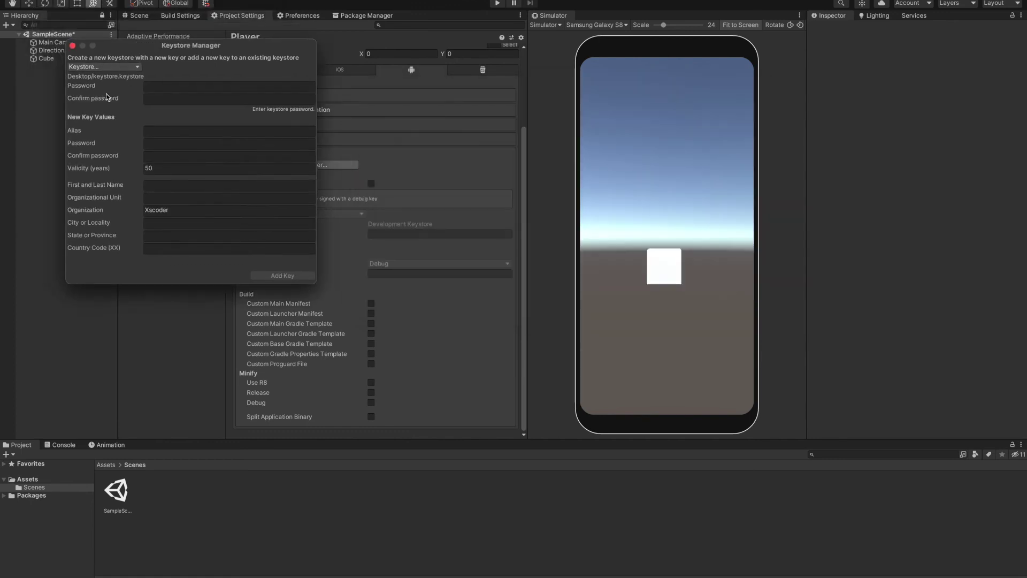
- Enter and confirm the new keystore's password
{"action": "left_click", "coordinate": [167, 85]}
{"action": "type", "text": "******"}
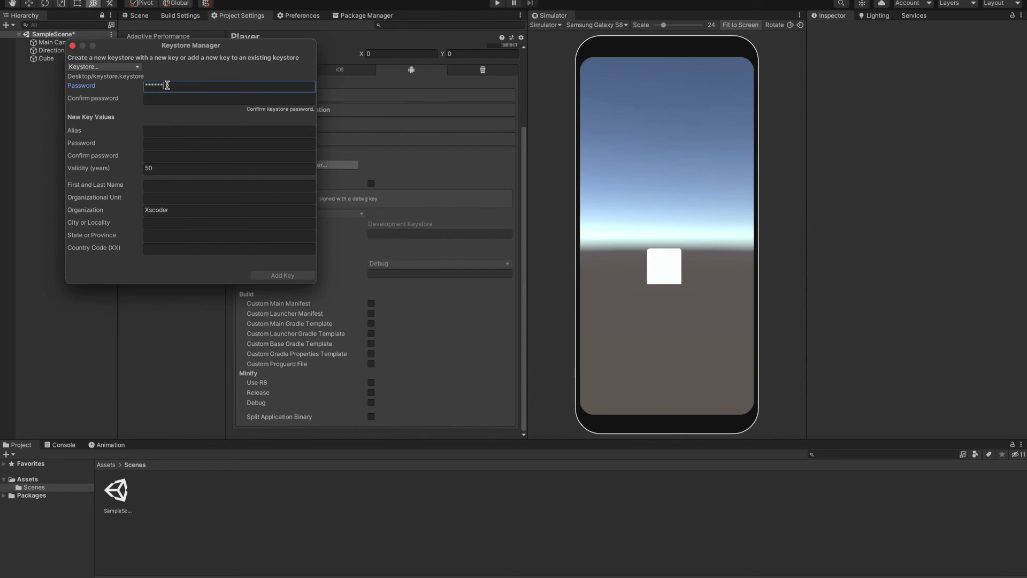
{"action": "left_click", "coordinate": [168, 98]}
{"action": "type", "text": "******"}
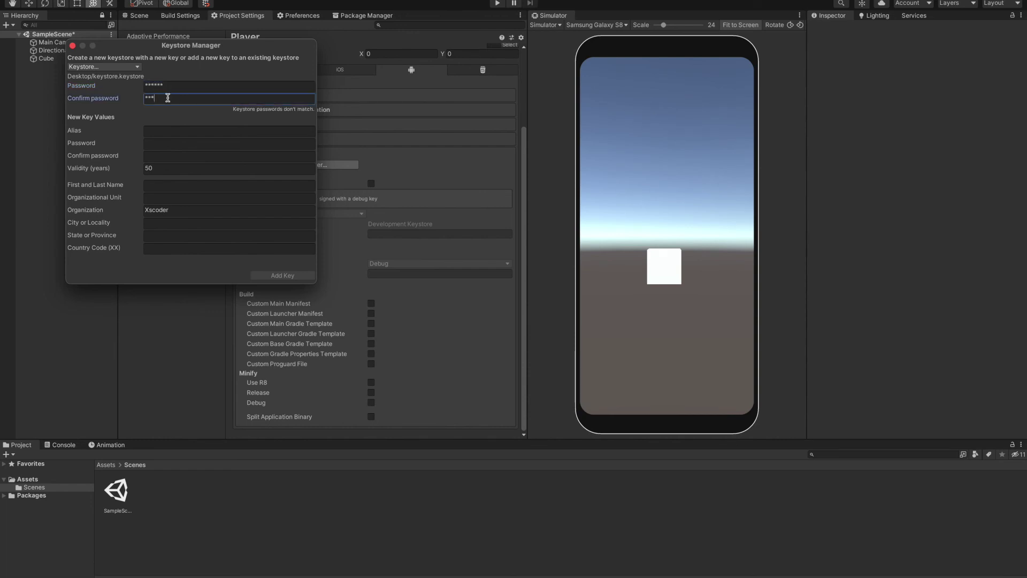
- Name the new key alias key0 and enter and confirm its password
{"action": "left_click", "coordinate": [161, 131]}
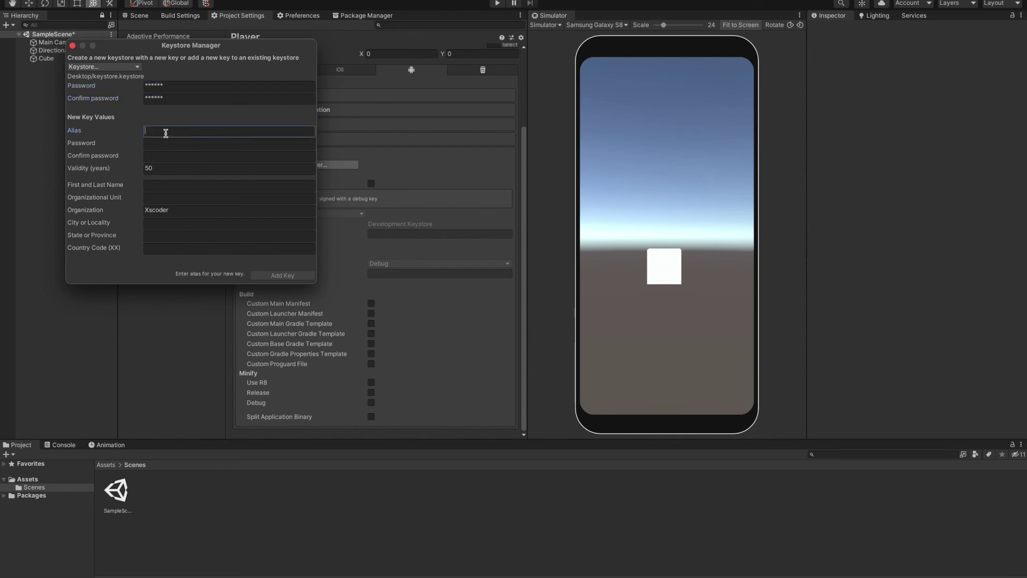
{"action": "type", "text": "key0"}
{"action": "left_click", "coordinate": [169, 144]}
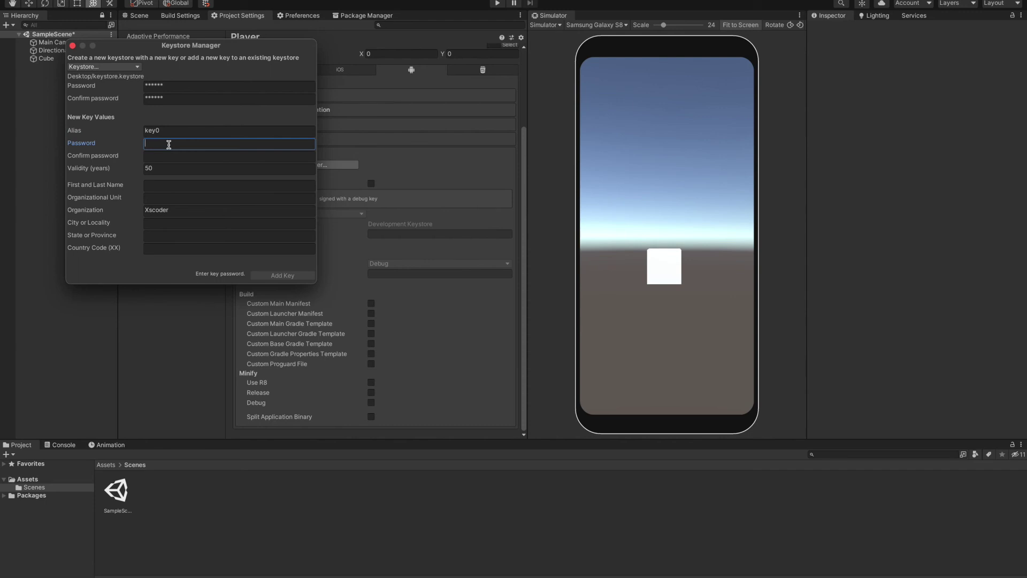
{"action": "type", "text": "******"}
{"action": "left_click", "coordinate": [172, 157]}
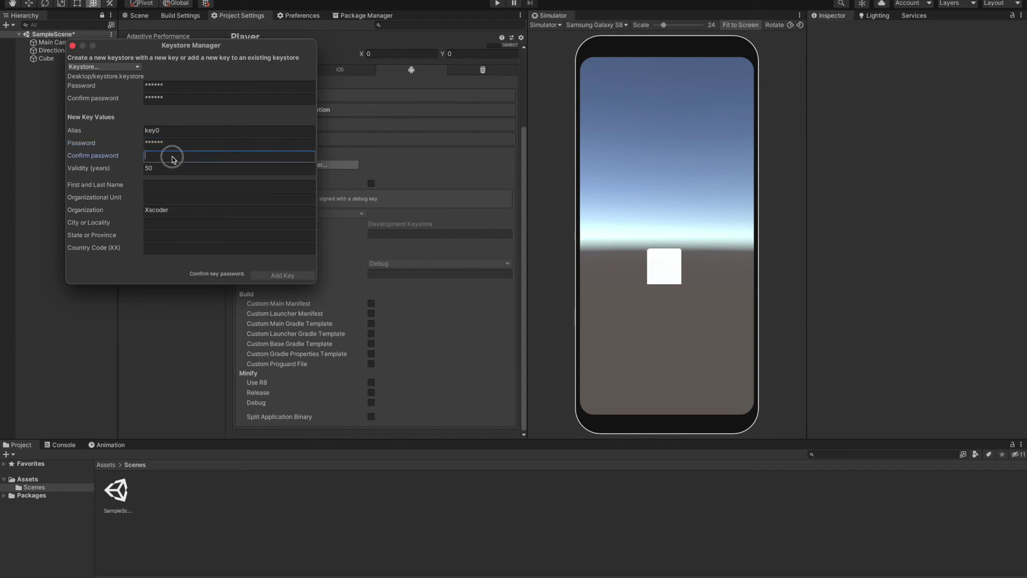
{"action": "type", "text": "******"}
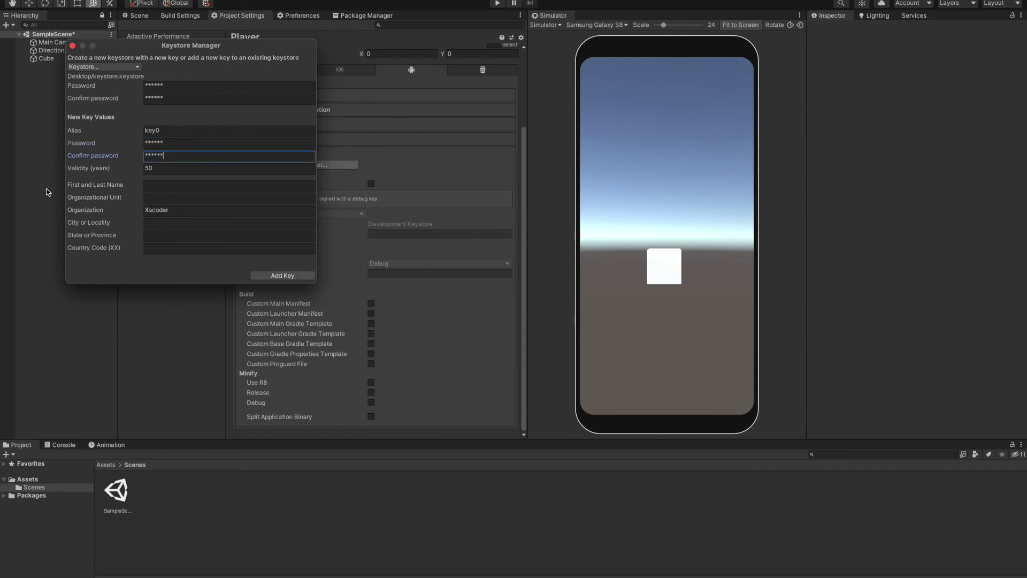
- Review the key's Organization (Xscoder) and first and last name fields
{"action": "left_click", "coordinate": [175, 210]}
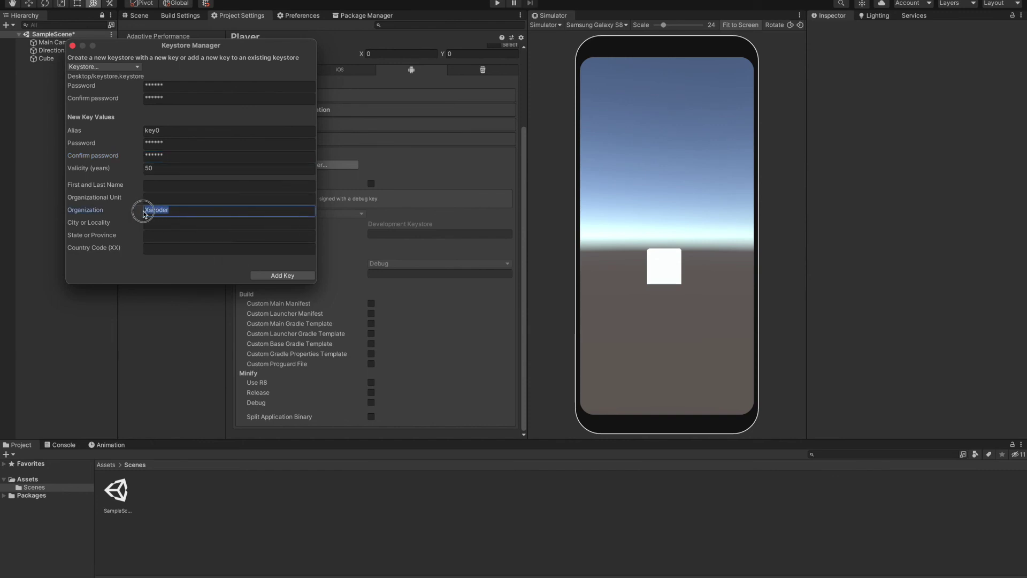
{"action": "left_click", "coordinate": [180, 213]}
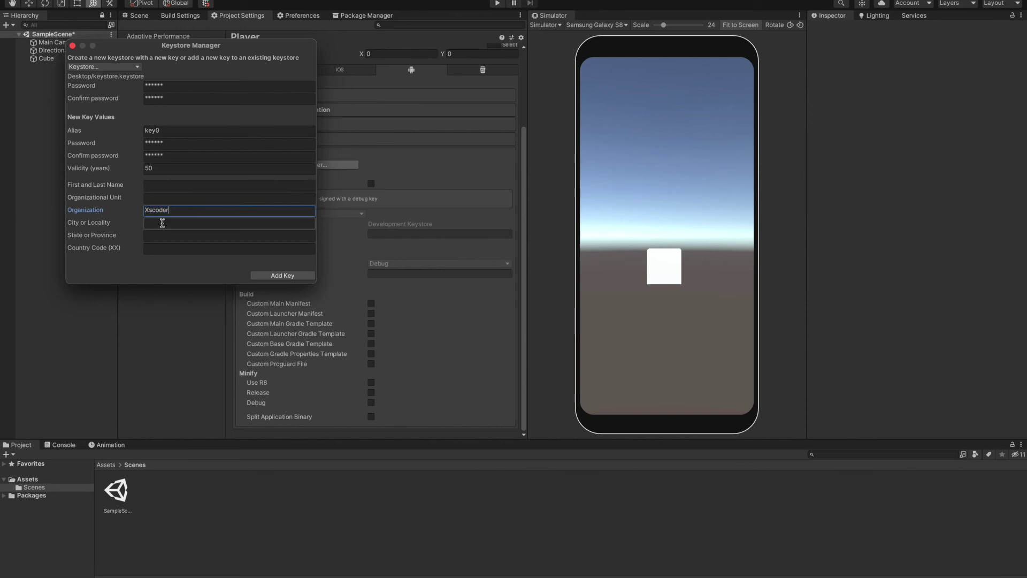
{"action": "left_click", "coordinate": [159, 186]}
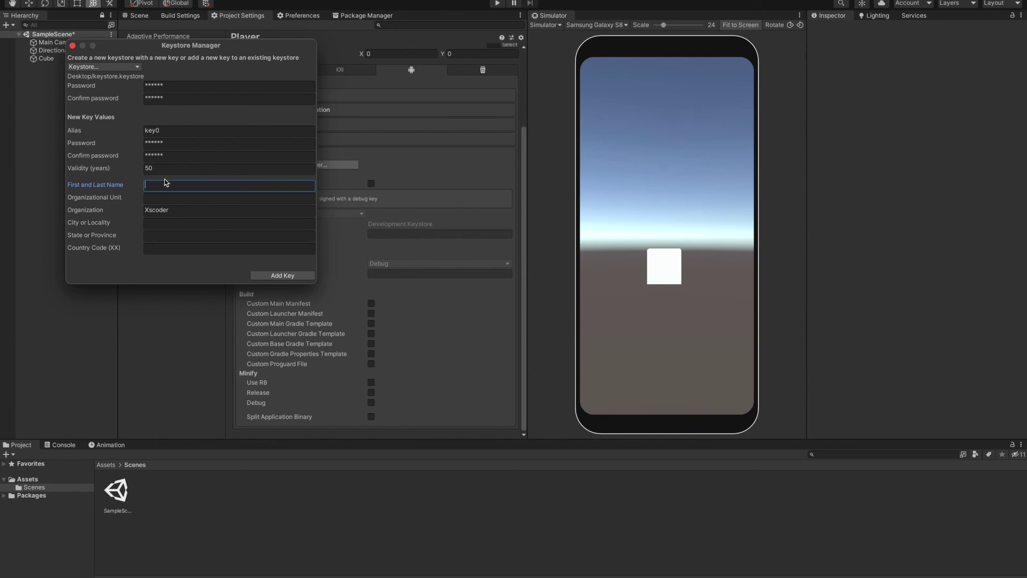
{"action": "left_click", "coordinate": [174, 211]}
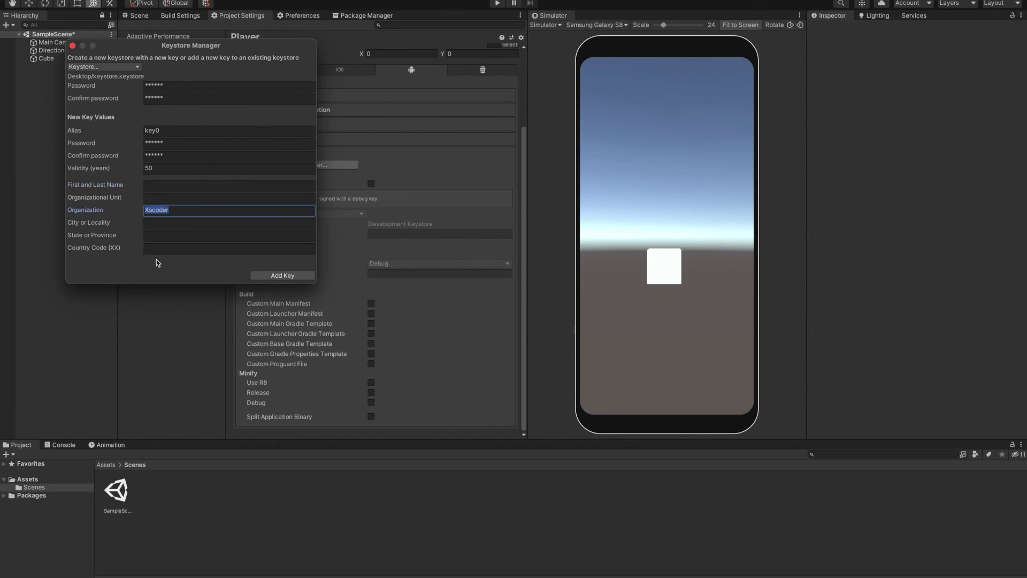
- Add key0 and make Desktop/keystore.keystore with key0 the project's signing keystore and key
{"action": "left_click", "coordinate": [278, 276]}
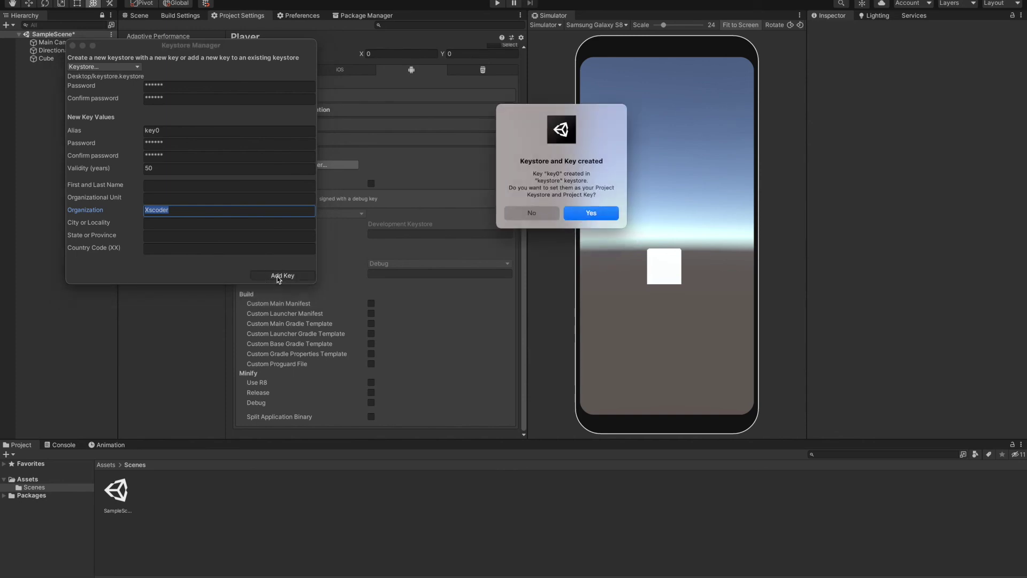
{"action": "left_click", "coordinate": [591, 216]}
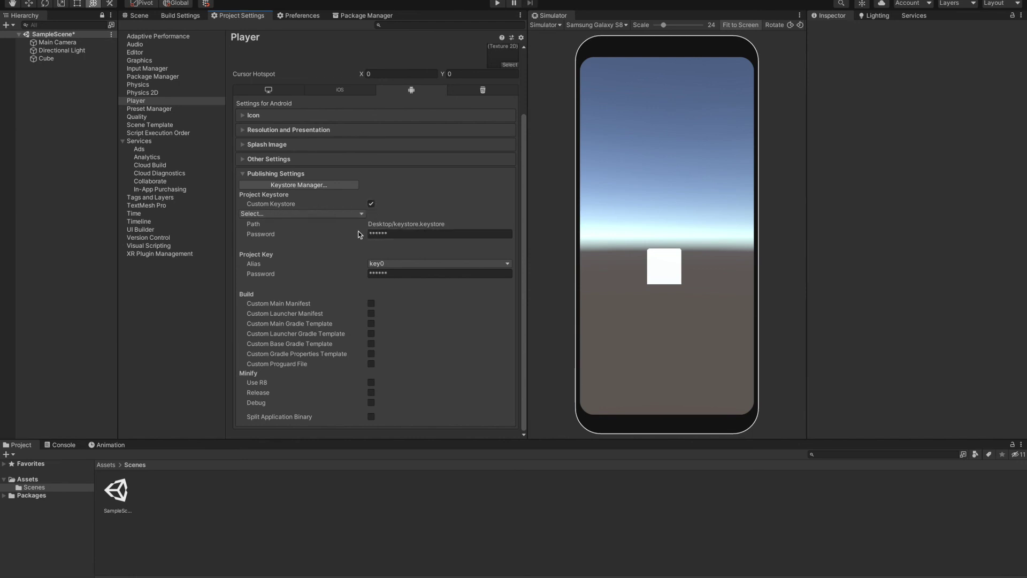
{"action": "left_click_drag", "start_coordinate": [369, 225], "coordinate": [455, 224]}
{"action": "left_click", "coordinate": [447, 223]}
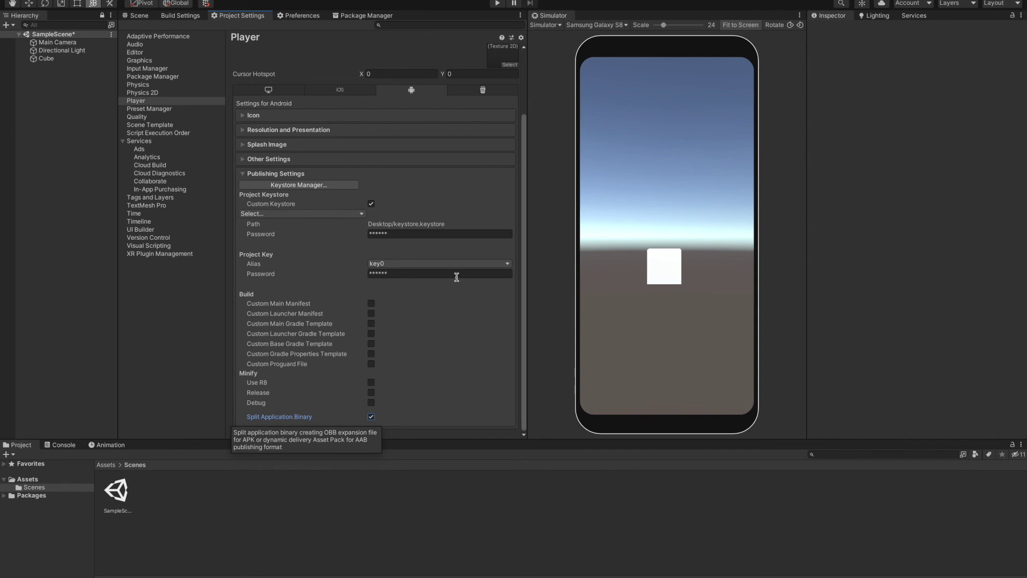
{"action": "scroll", "coordinate": [420, 316], "scroll_direction": "up", "scroll_amount": 5}
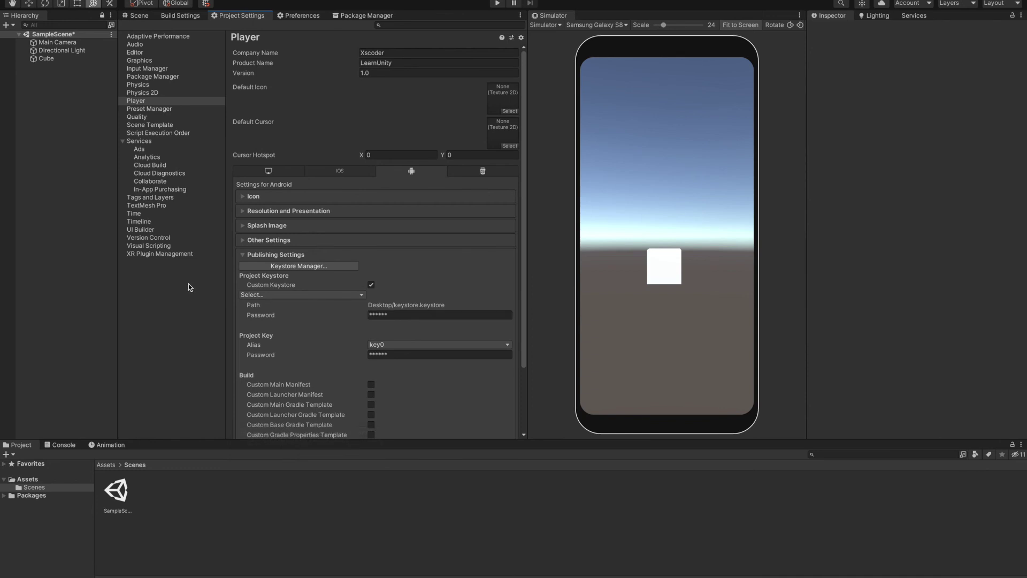
- Return to Build Settings showing Android with Scenes/SampleScene and Build App Bundle enabled
{"action": "left_click", "coordinate": [181, 16]}
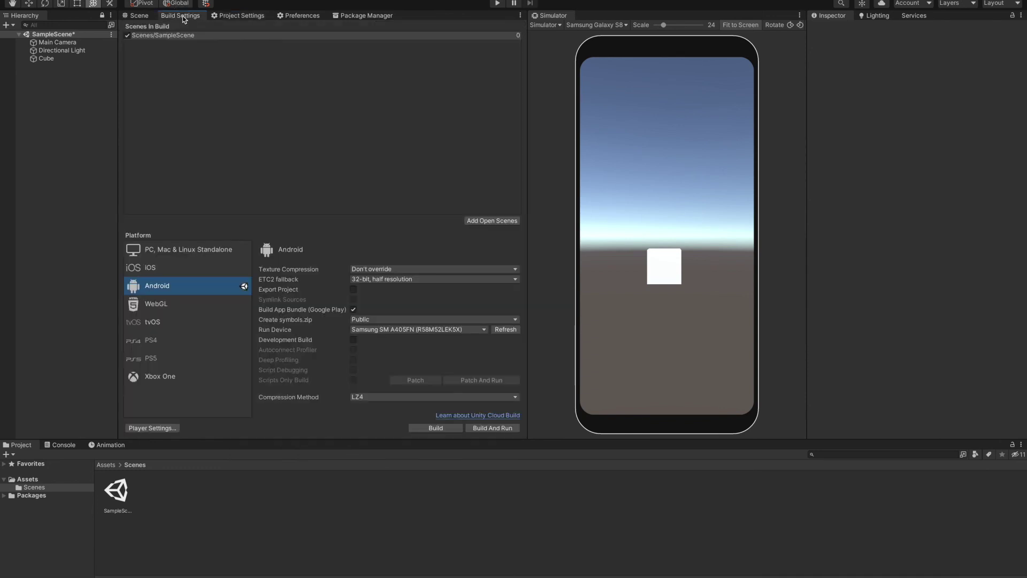